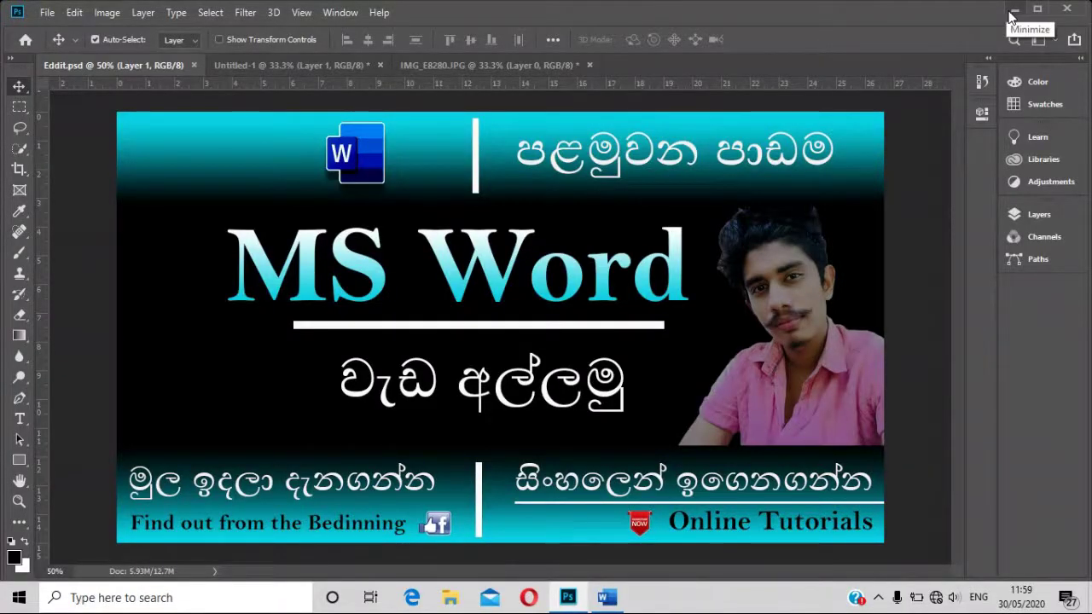
# Step: Minimize the Photoshop window and refresh the desktop
pyautogui.click(1012, 13)
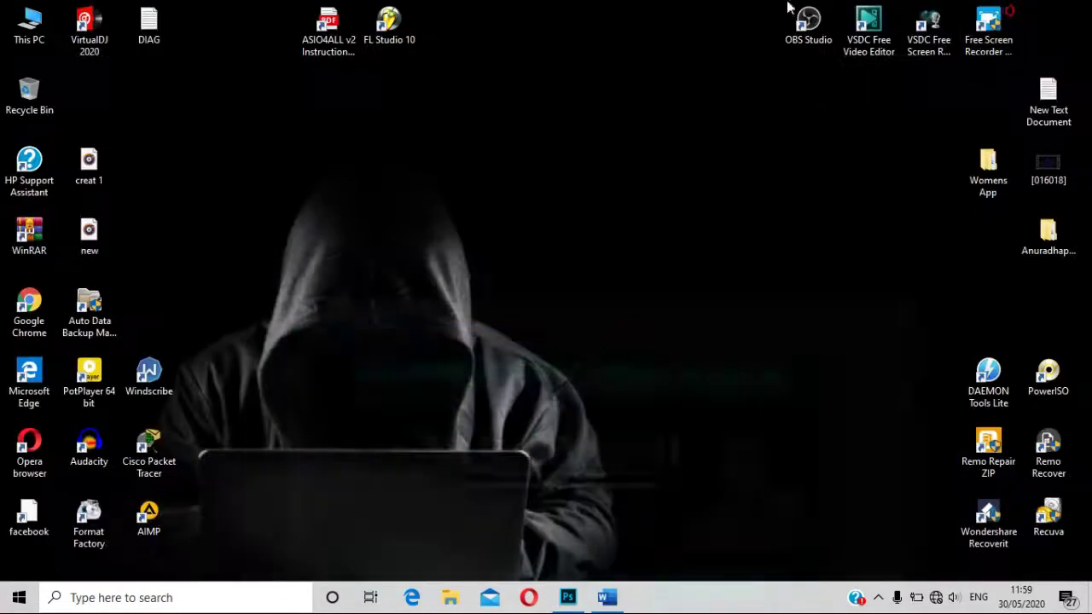
pyautogui.rightClick(442, 234)
pyautogui.click(471, 281)
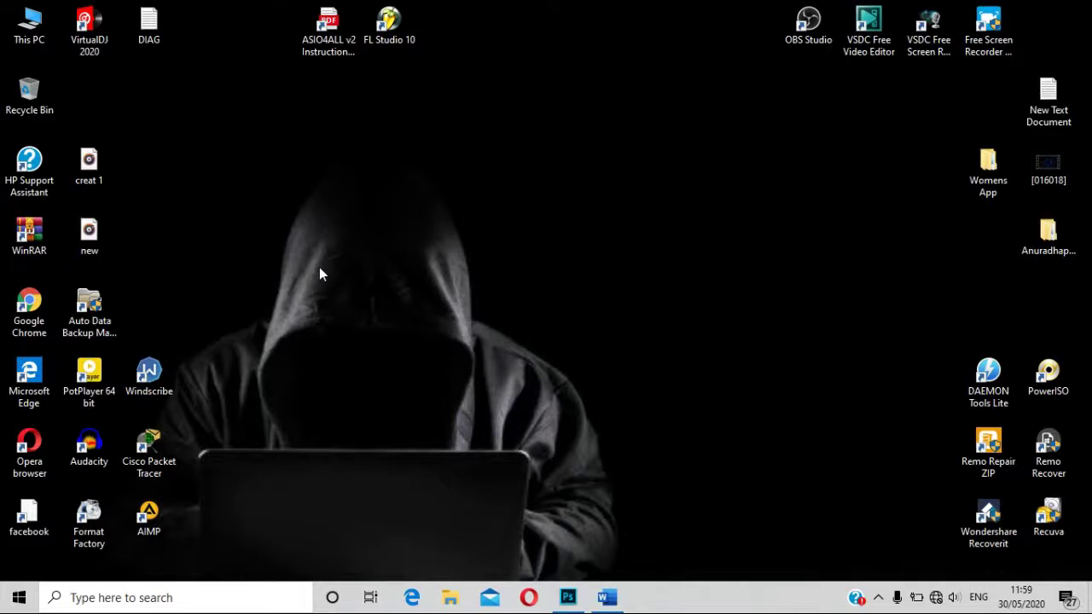
# Step: Look through the list of installed apps down to Word, and close the list
pyautogui.click(20, 599)
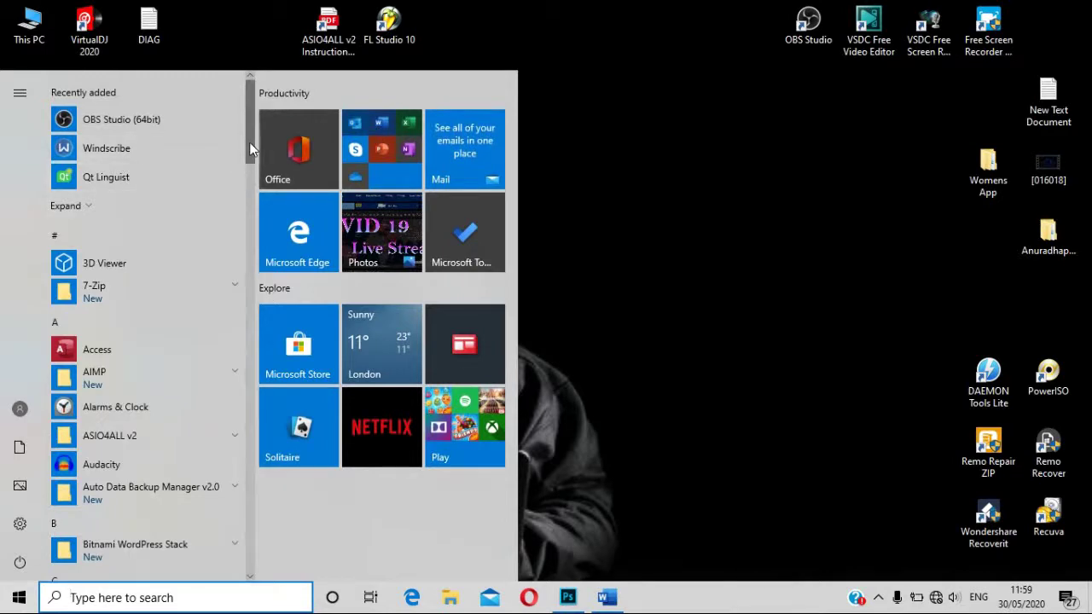
pyautogui.scroll(-15, 250, 149)
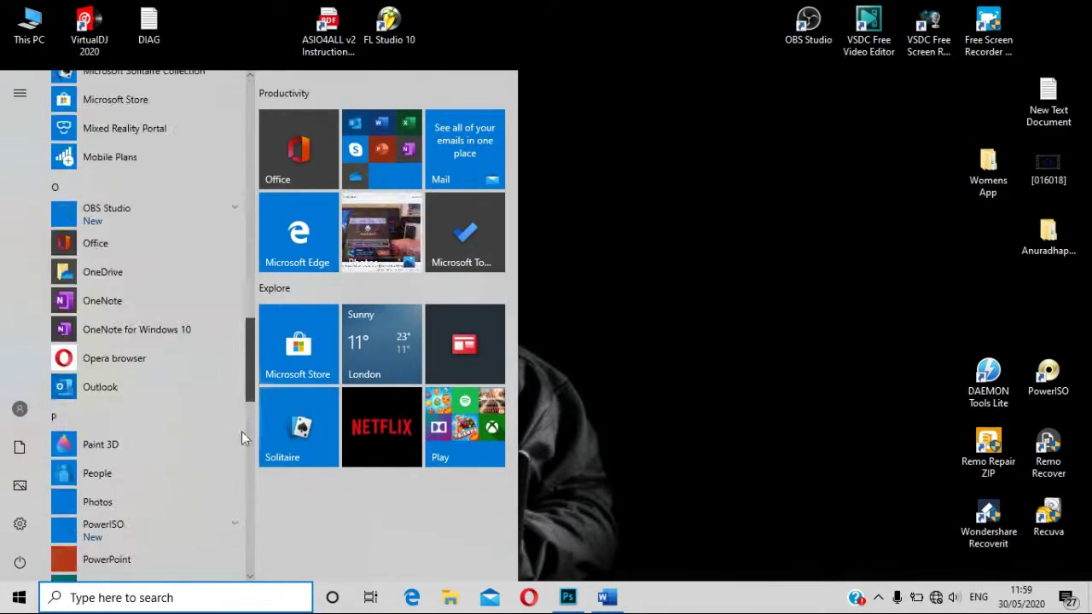
pyautogui.scroll(-4, 243, 538)
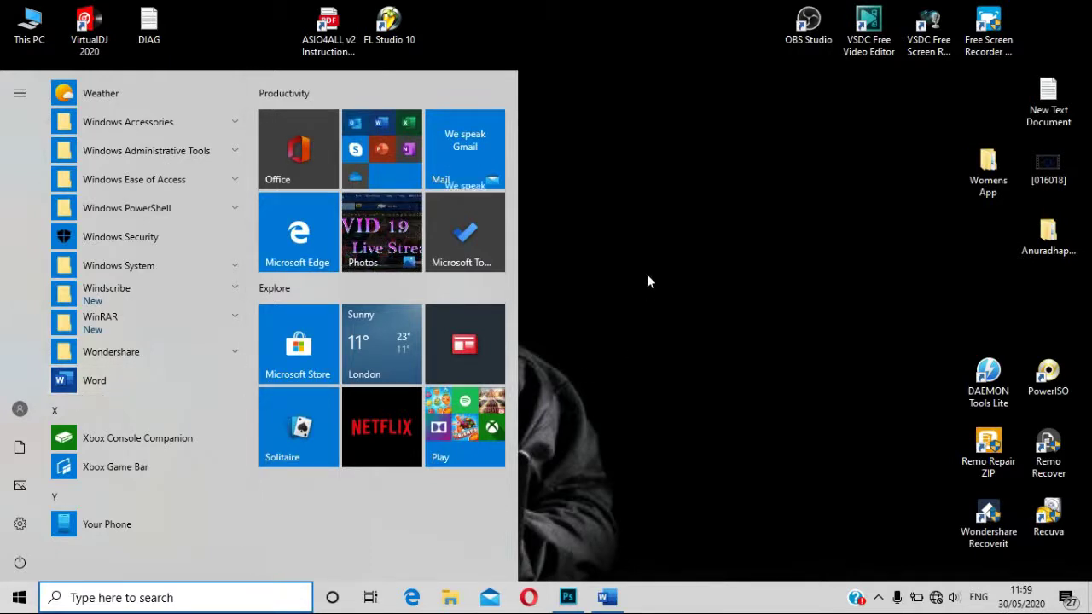
pyautogui.click(562, 304)
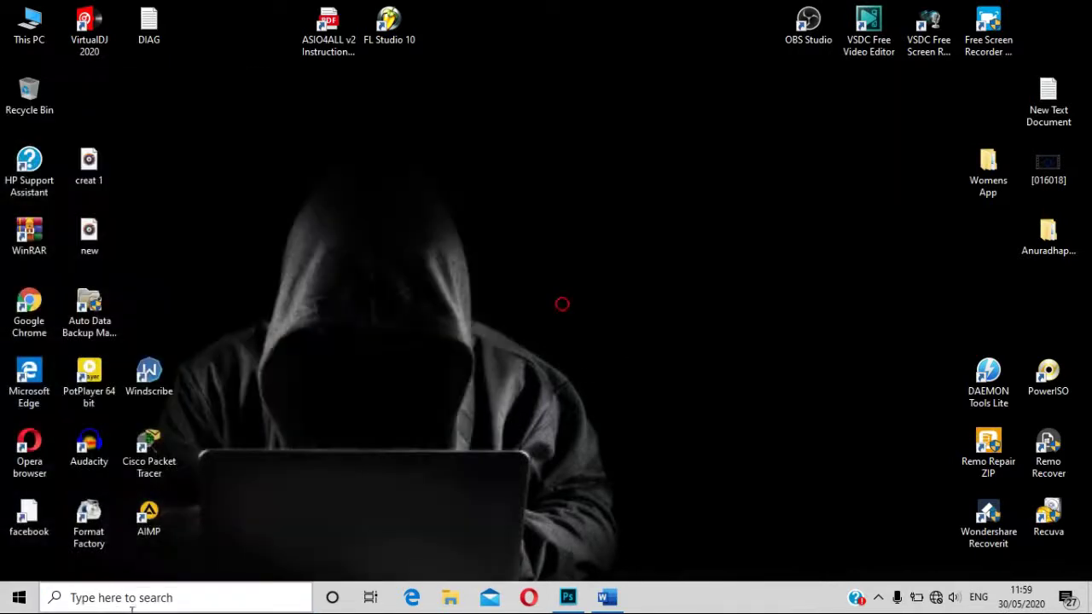
# Step: Search Windows for "word" to locate the Word app, and close the search results
pyautogui.click(106, 599)
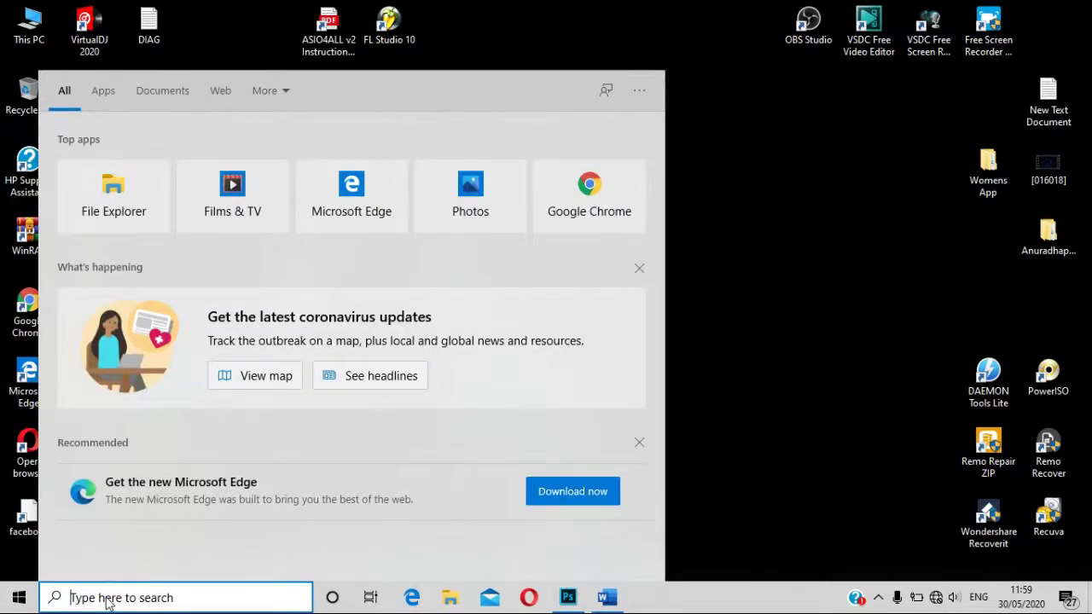
pyautogui.write('word')
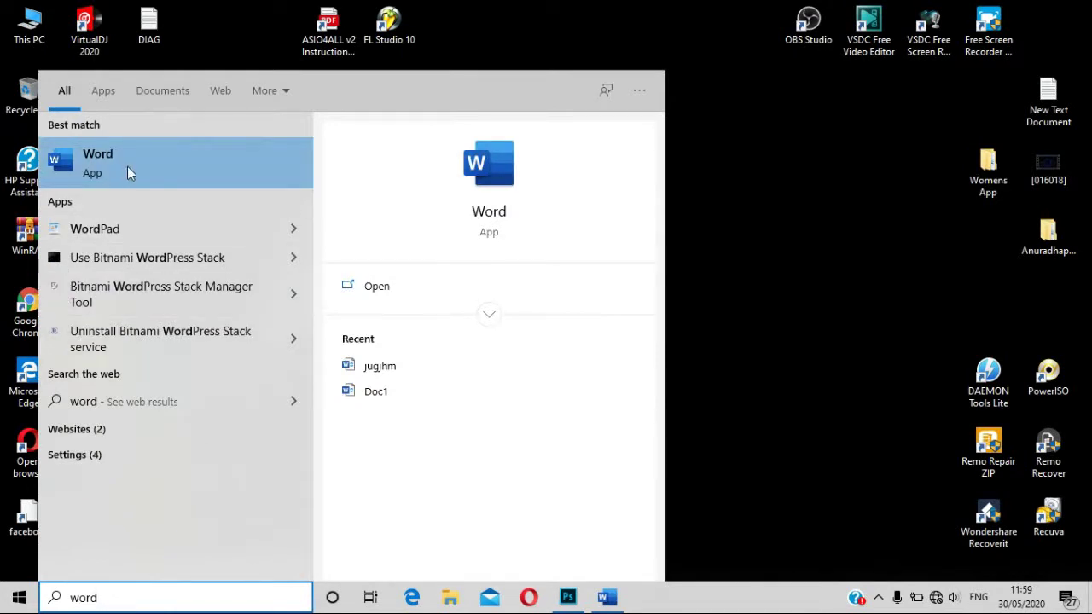
pyautogui.click(809, 270)
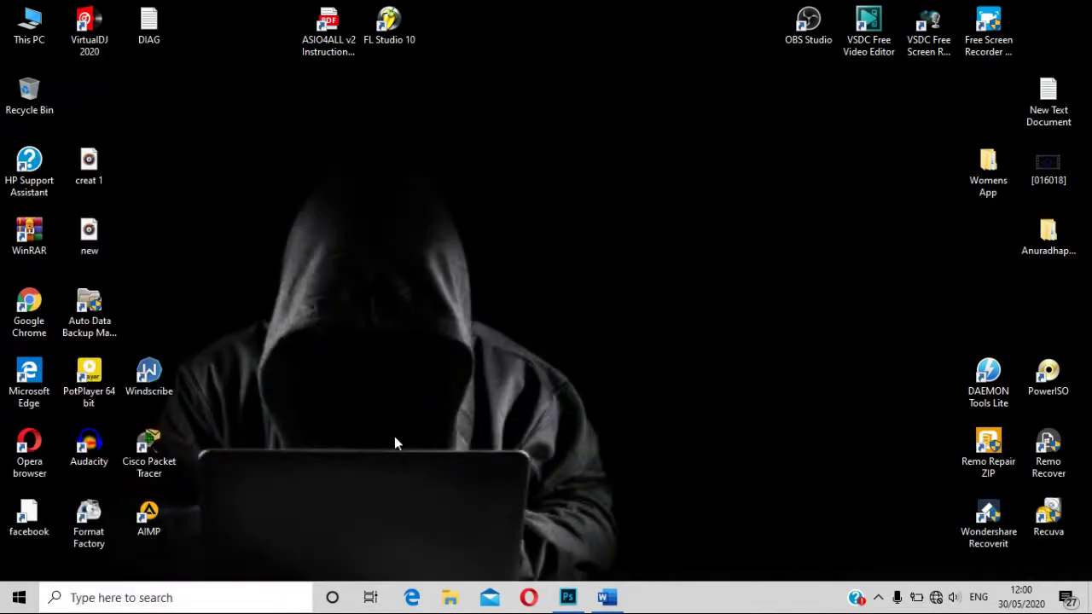
pyautogui.press('super+r')
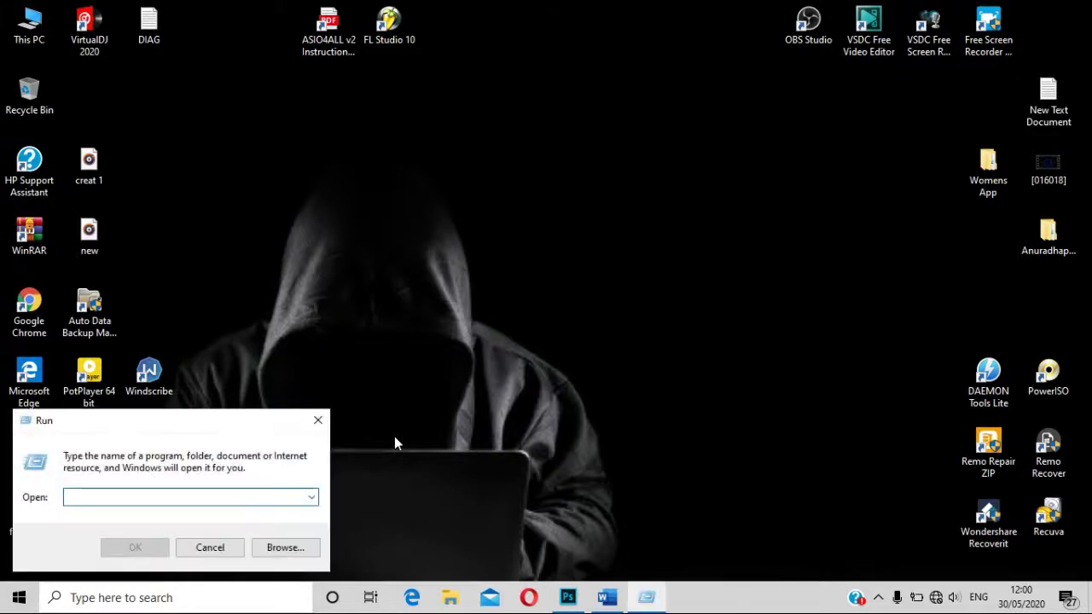
pyautogui.write('wo')
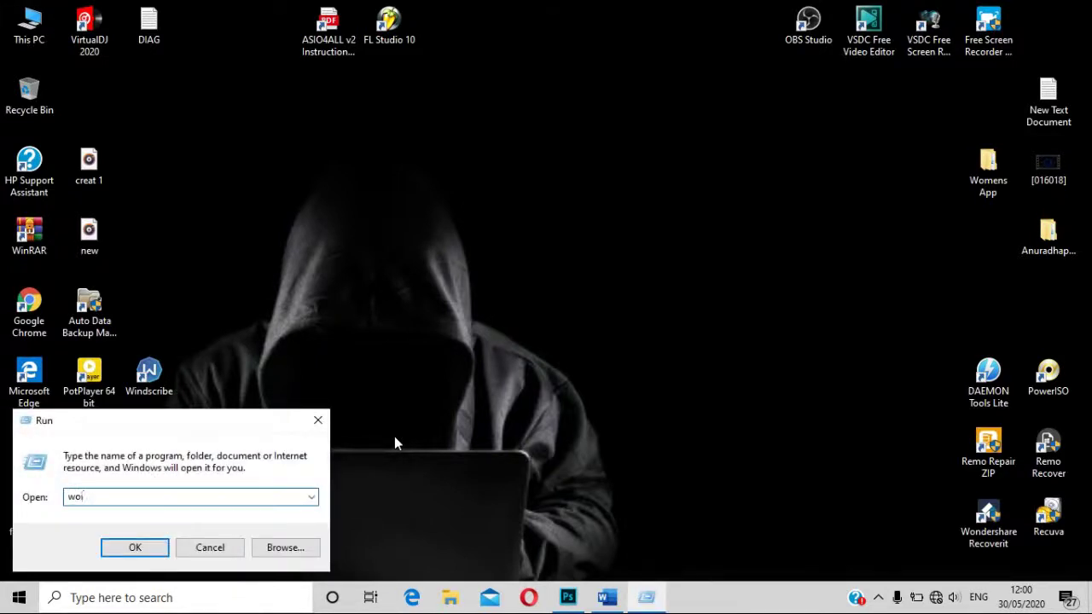
pyautogui.write('r')
pyautogui.click(221, 547)
# Step: Refresh the desktop, and switch to the Word window that is already running
pyautogui.rightClick(634, 189)
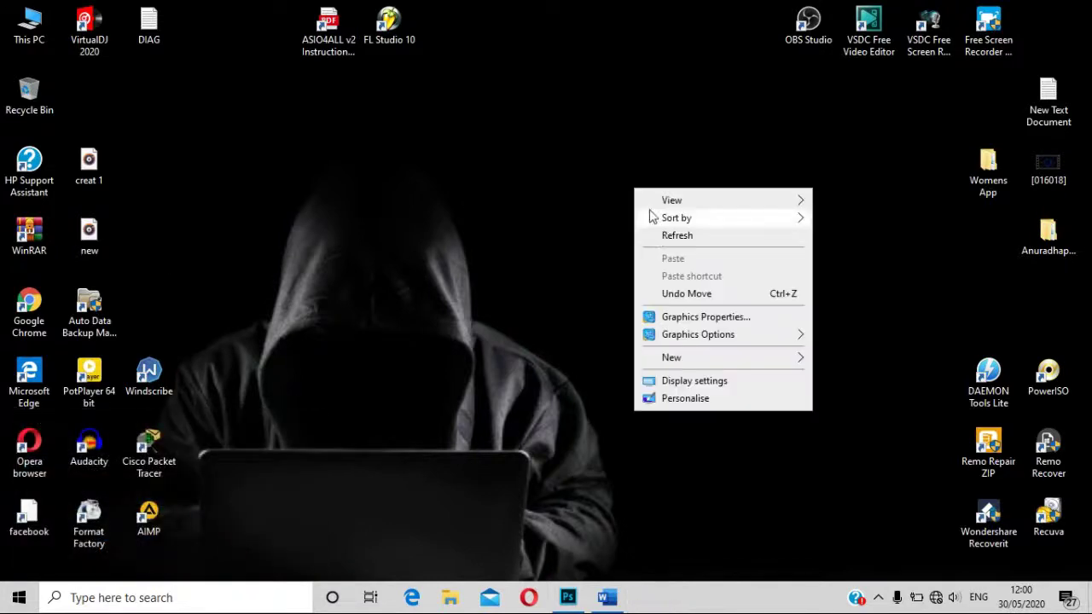
pyautogui.click(658, 236)
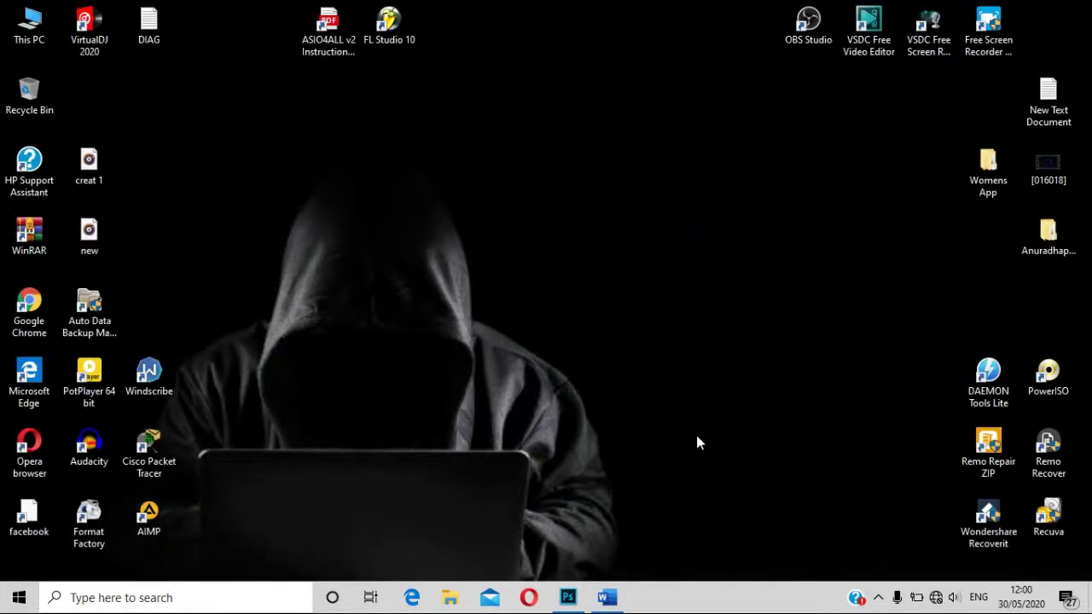
pyautogui.click(608, 598)
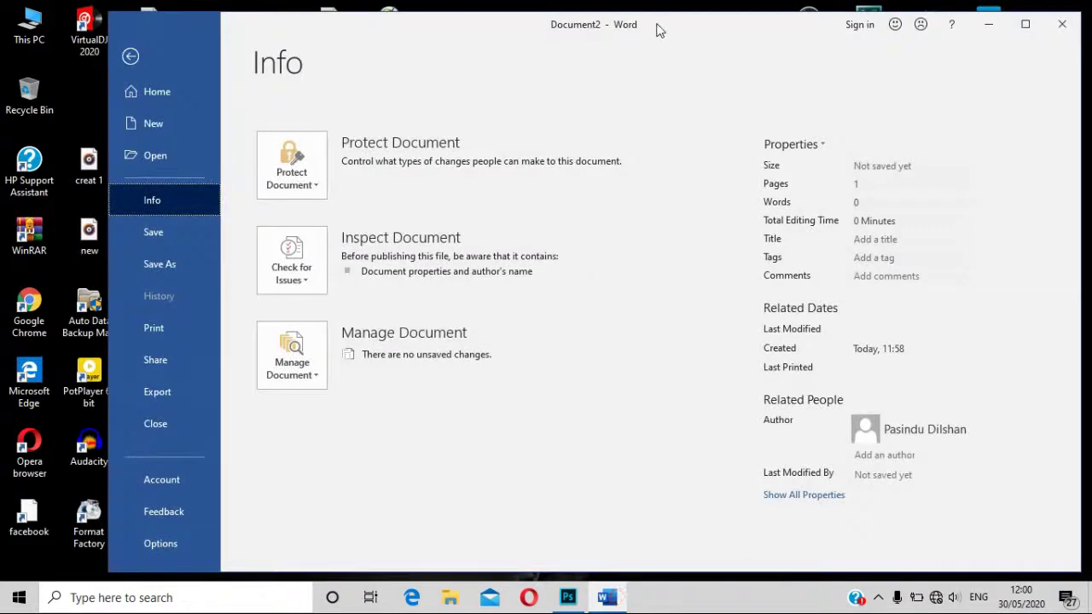
pyautogui.moveTo(686, 29); pyautogui.dragTo(687, 31)
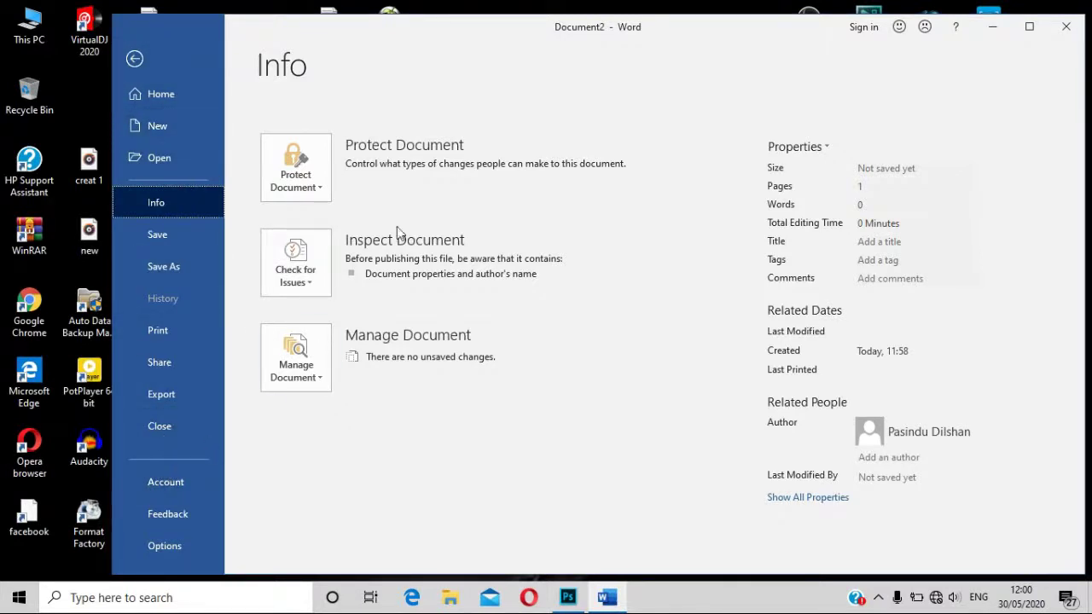
# Step: View Word's Home page, look over the additional document templates, and return to Home
pyautogui.click(169, 100)
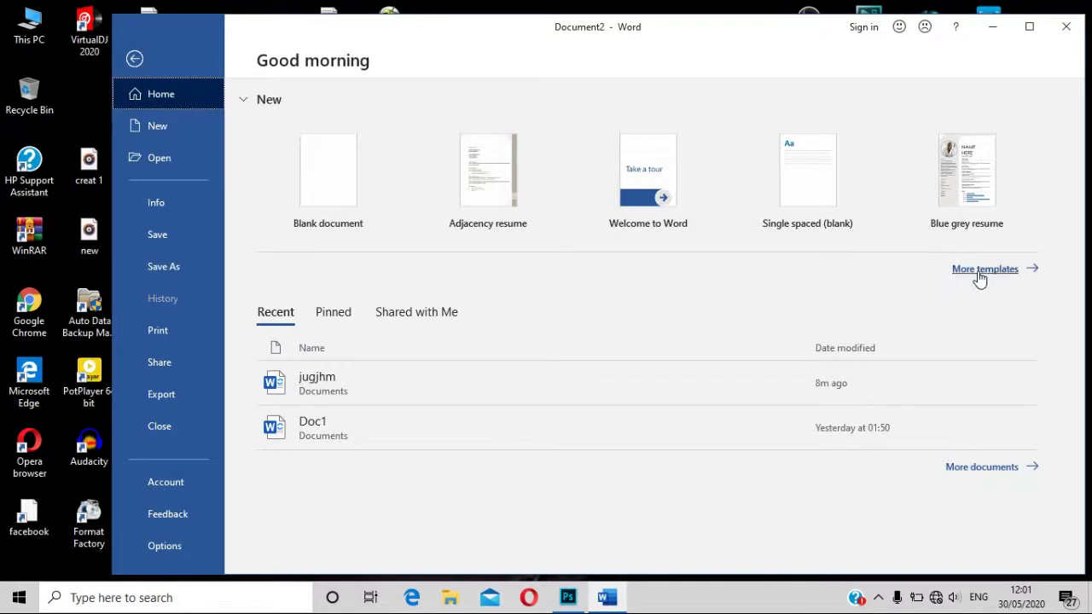
pyautogui.click(1032, 272)
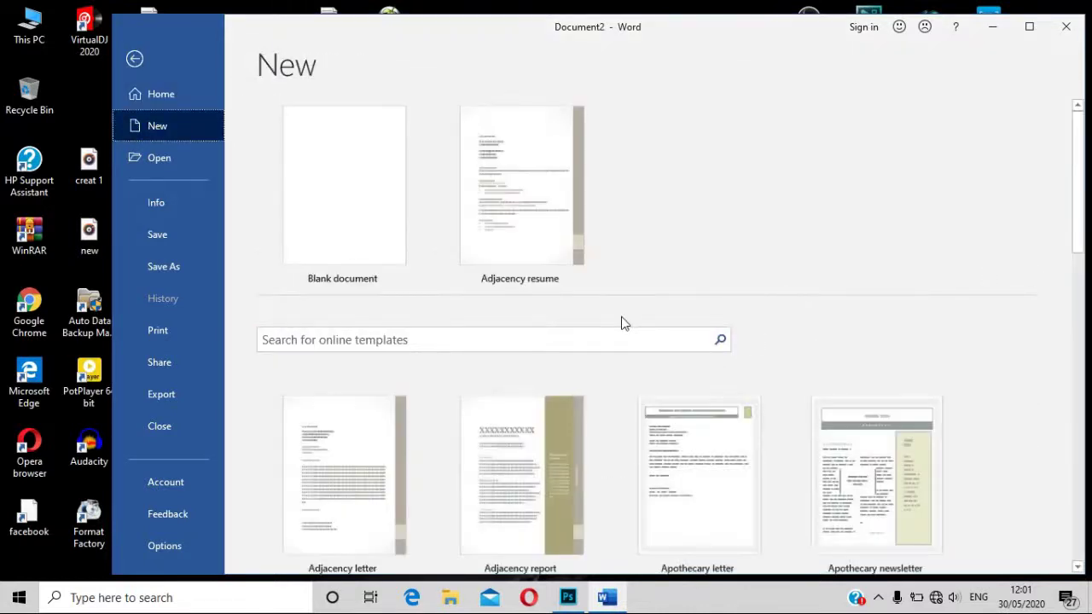
pyautogui.scroll(-3, 622, 319)
pyautogui.scroll(-5, 629, 371)
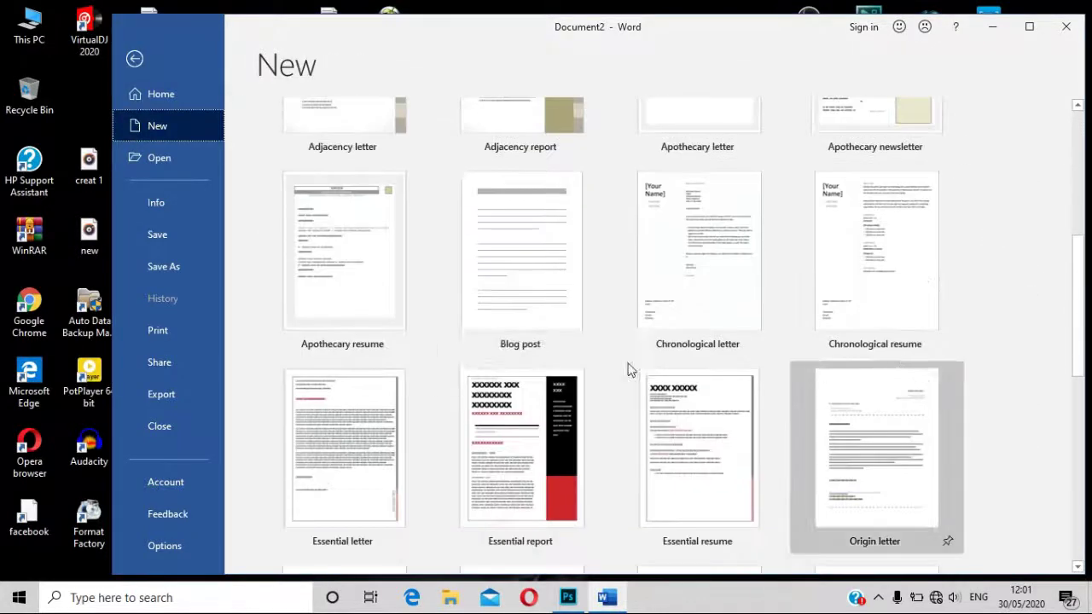
pyautogui.scroll(8, 592, 367)
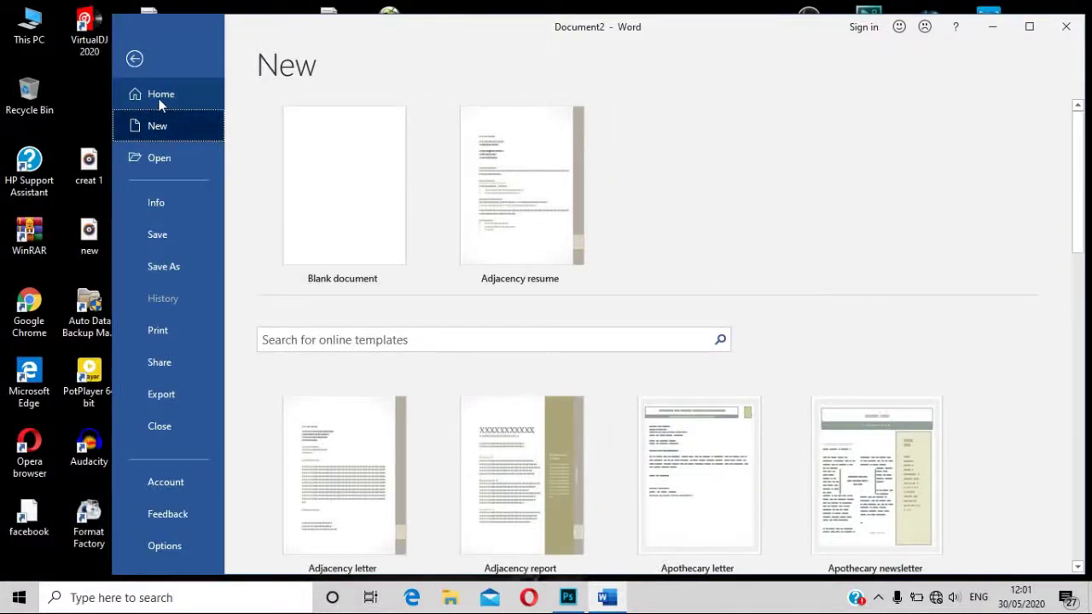
pyautogui.click(159, 97)
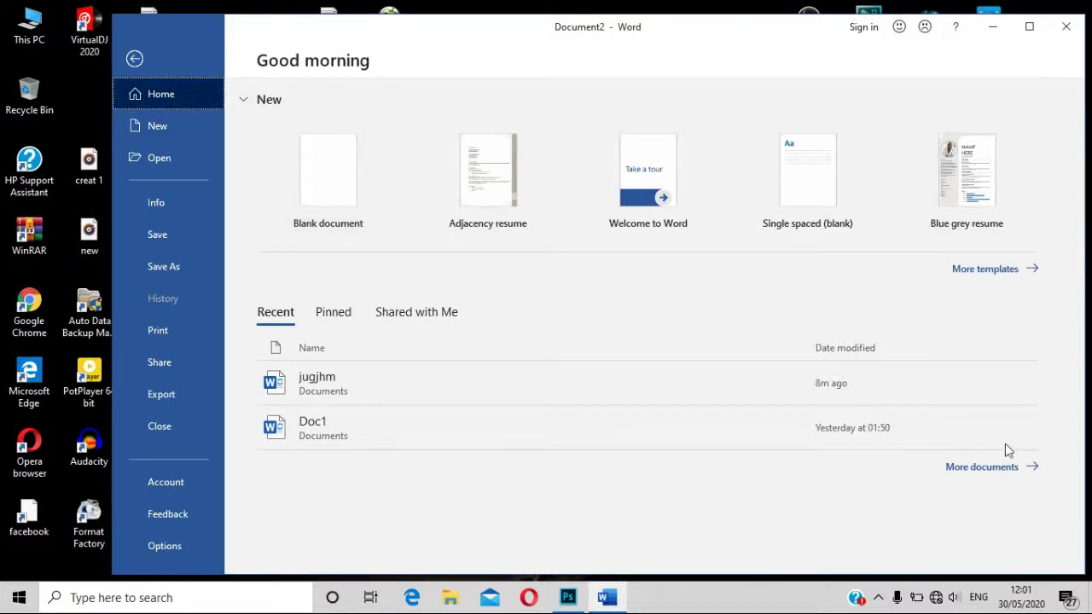
# Step: Examine the full set of document templates through to the end of the list, and go back to the Home page
pyautogui.click(990, 272)
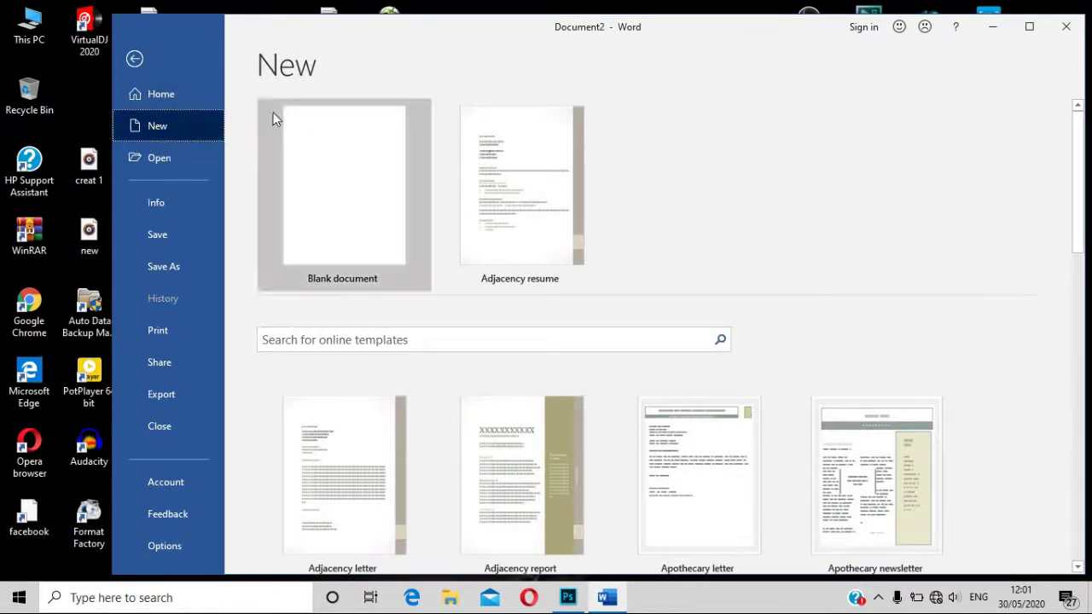
pyautogui.scroll(-10, 508, 379)
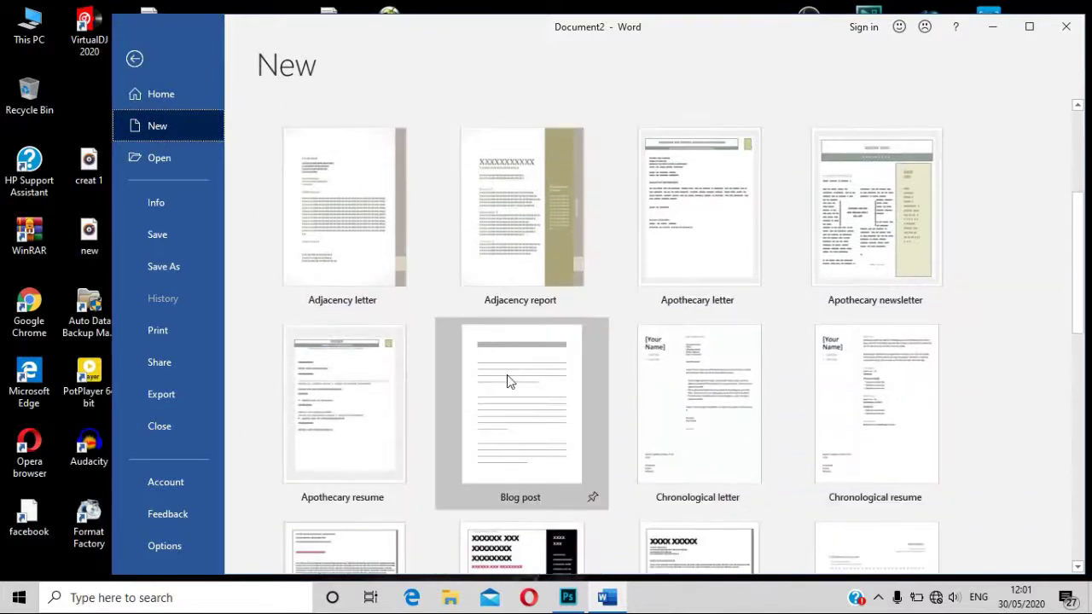
pyautogui.scroll(-3, 508, 376)
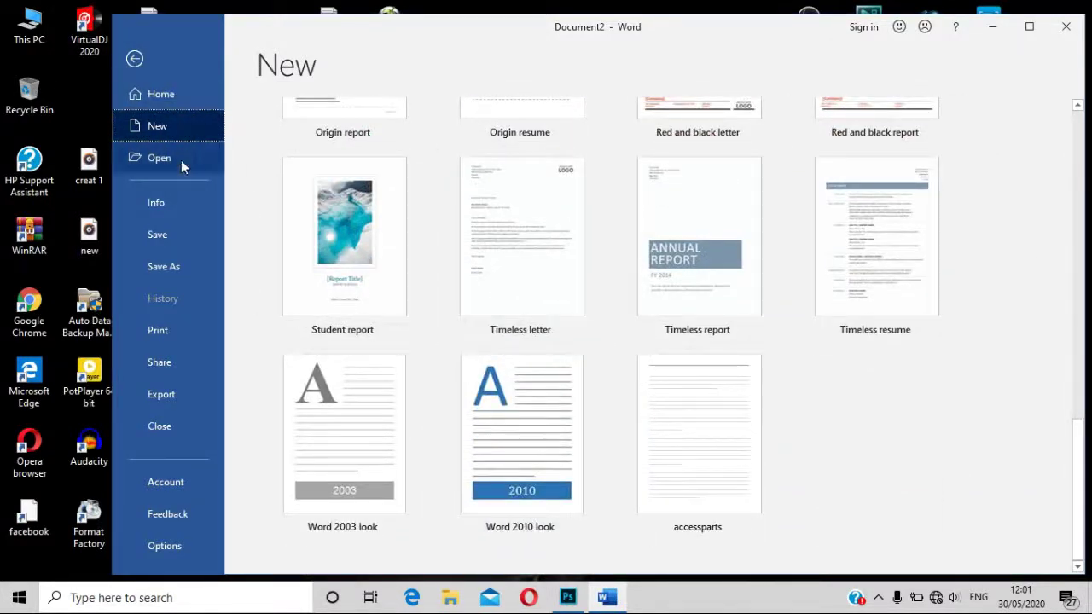
pyautogui.scroll(3, 709, 335)
pyautogui.scroll(6, 709, 335)
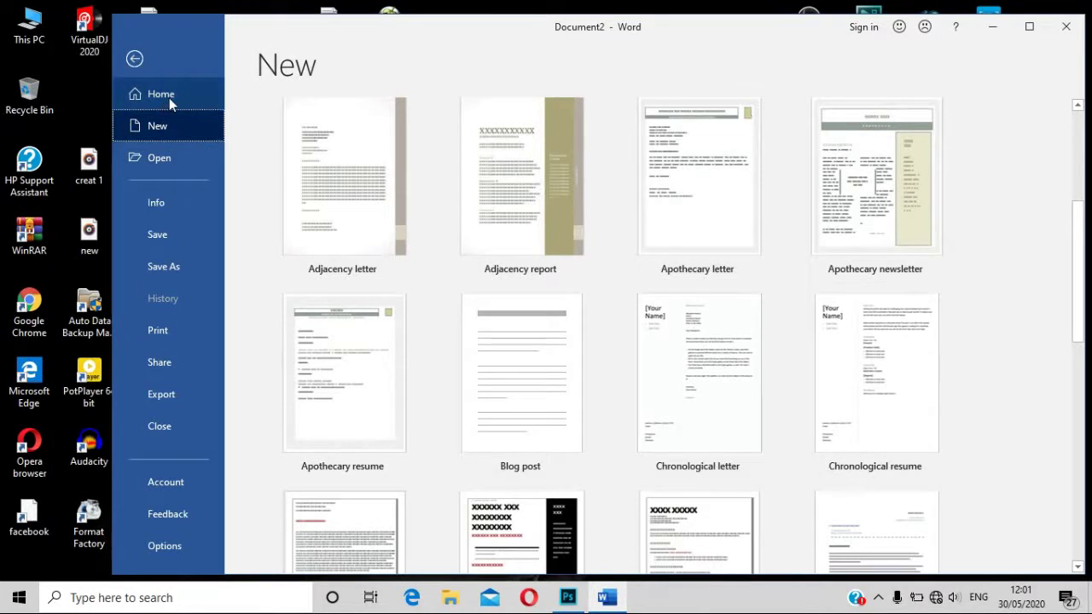
pyautogui.scroll(4, 382, 180)
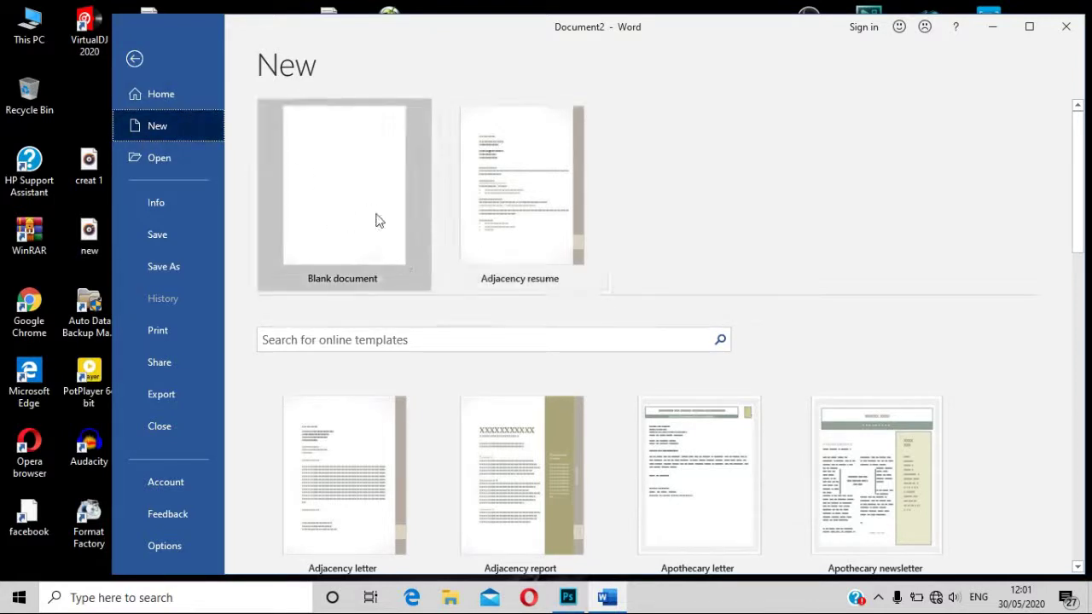
pyautogui.click(185, 104)
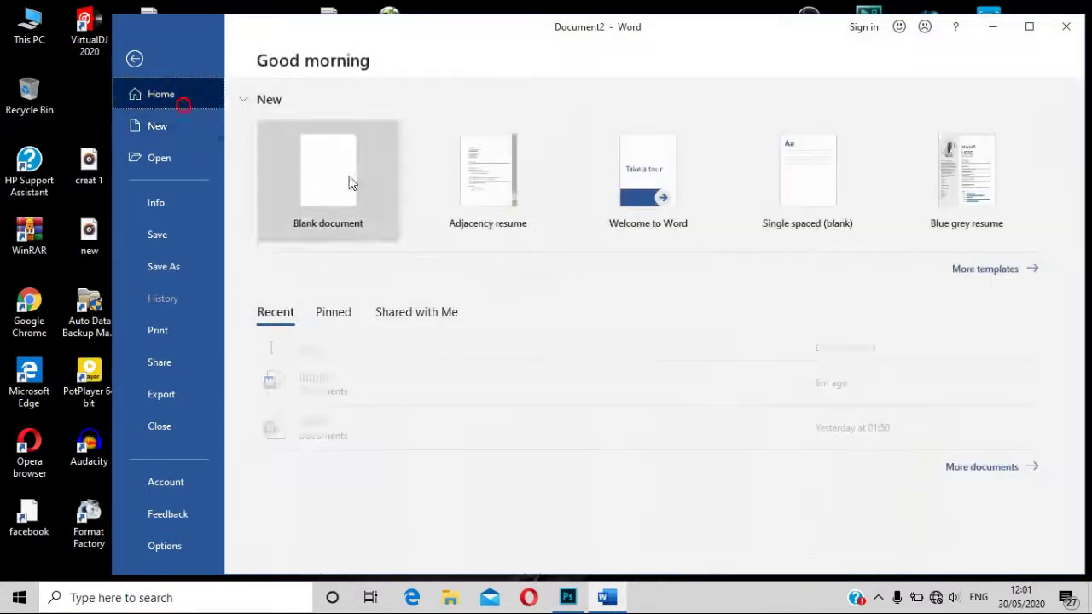
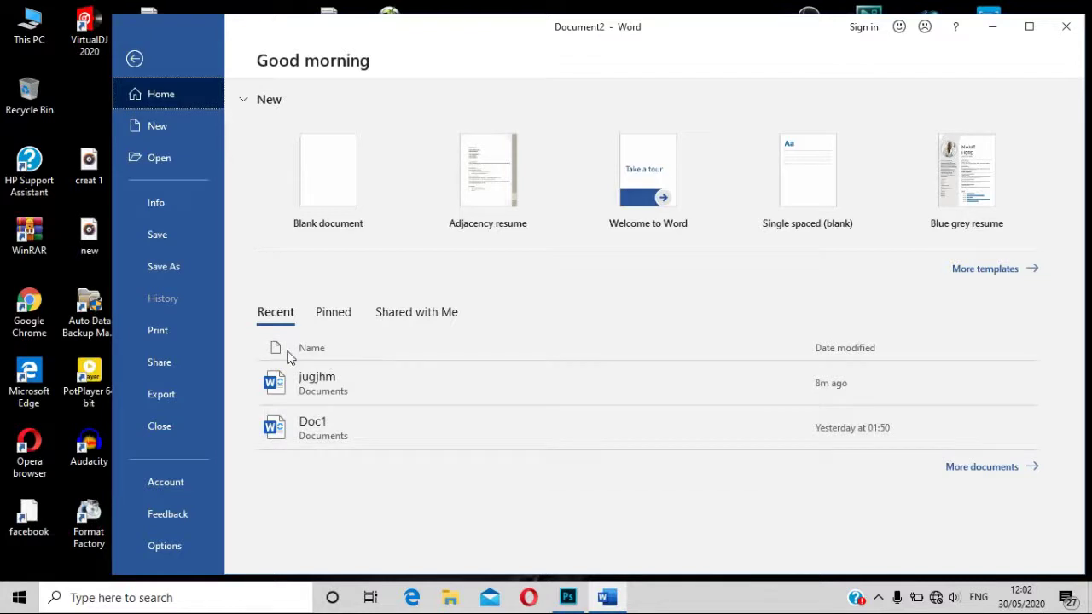
# Step: View the Shared with Me and Pinned document lists, and the templates for new documents
pyautogui.click(403, 316)
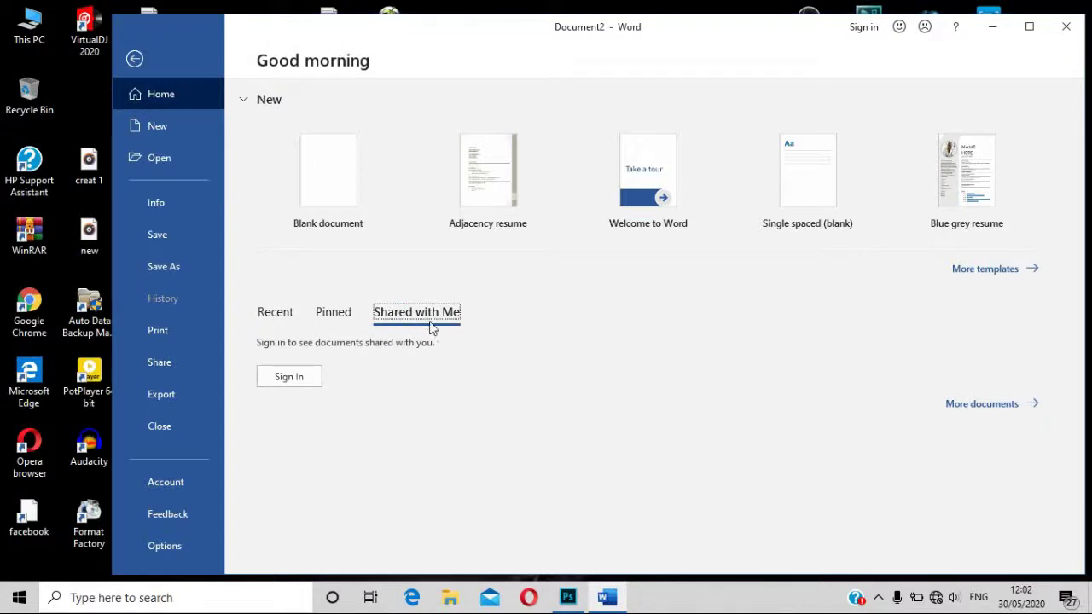
pyautogui.click(336, 313)
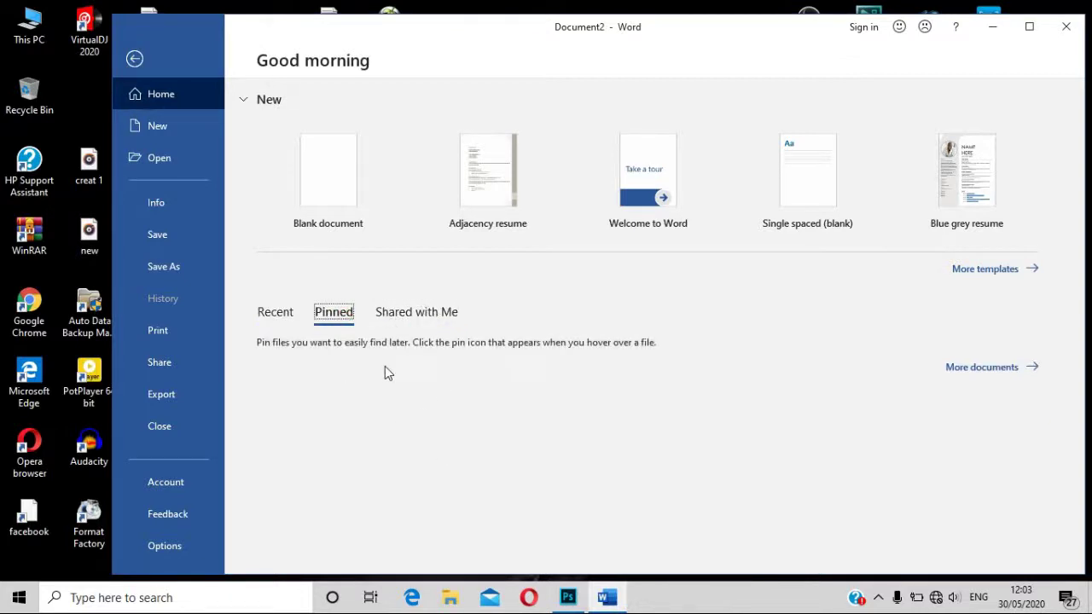
pyautogui.click(181, 124)
pyautogui.scroll(-3, 470, 463)
pyautogui.scroll(3, 470, 464)
# Step: View the options for opening documents, and look through the folders and drives at the top level of This PC
pyautogui.click(163, 162)
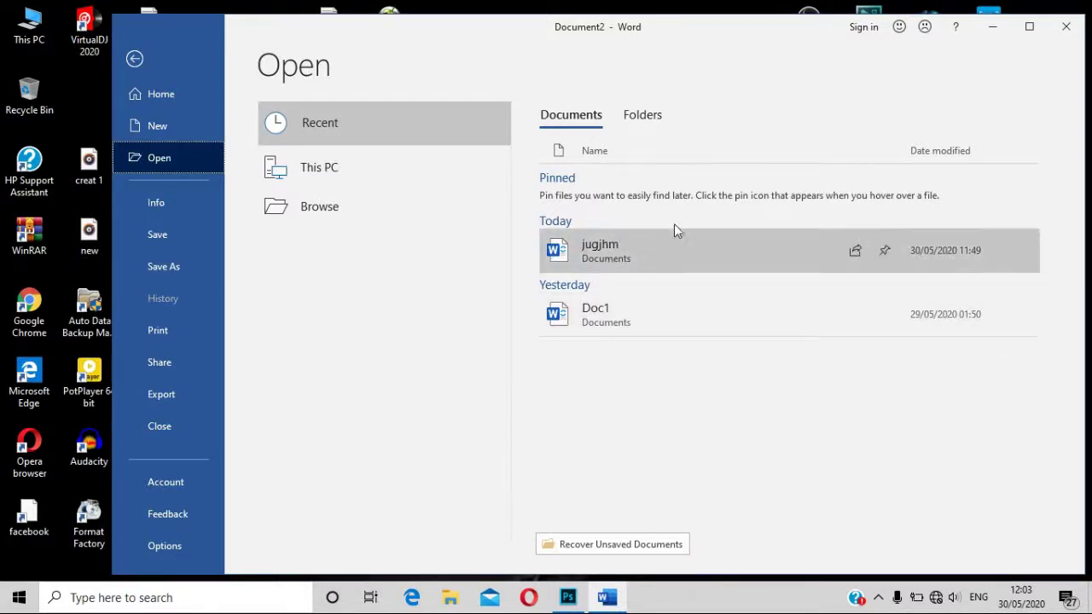
pyautogui.click(309, 173)
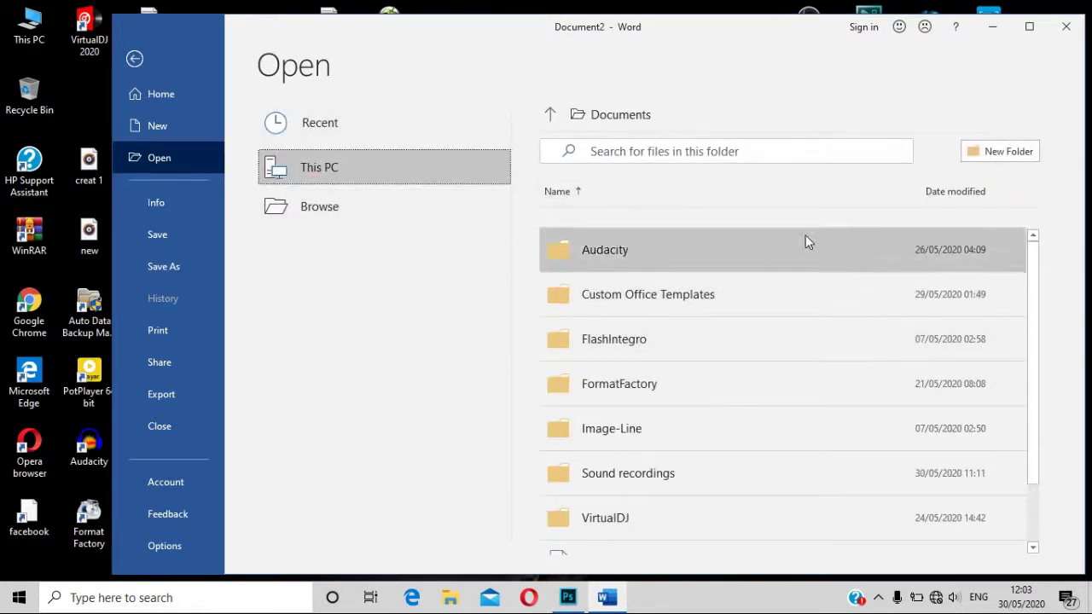
pyautogui.click(552, 116)
pyautogui.scroll(-1, 695, 367)
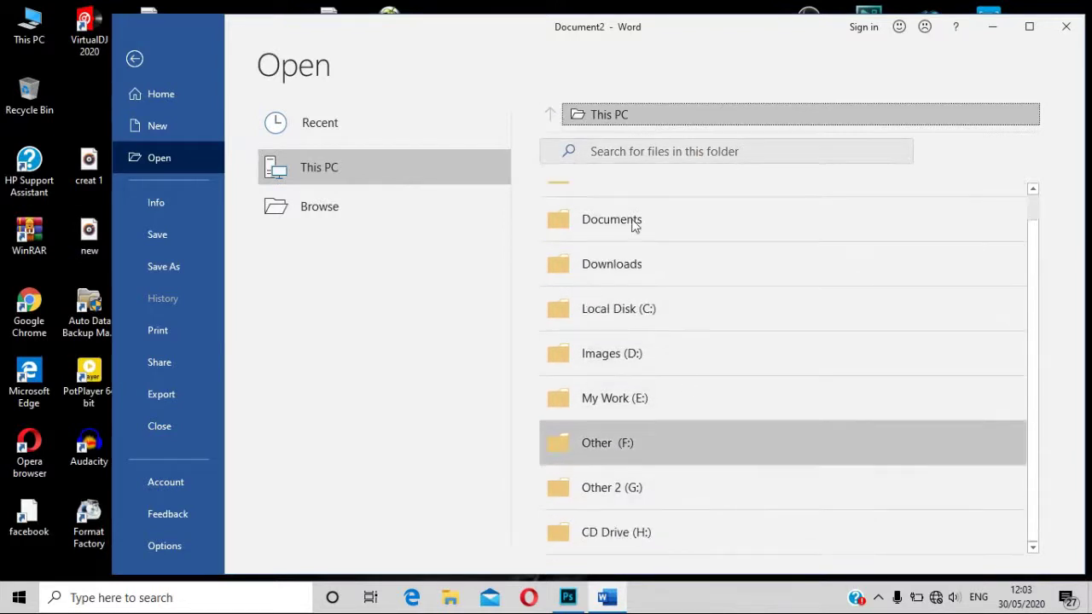
pyautogui.scroll(1, 674, 409)
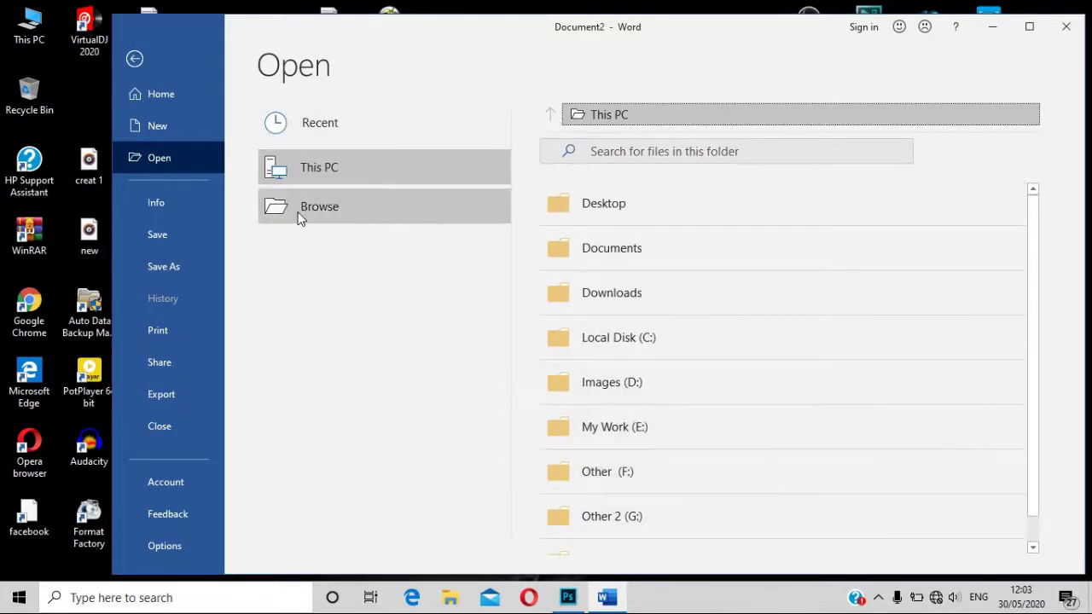
# Step: Bring up the Open dialog for browsing files, and move it to the middle of the Word window
pyautogui.click(504, 220)
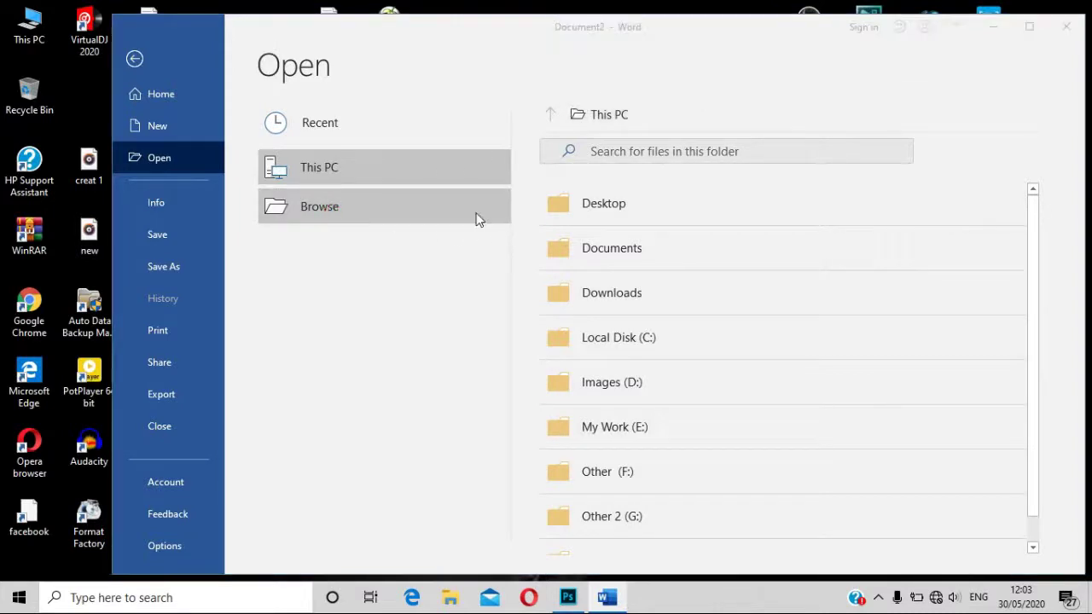
pyautogui.moveTo(459, 41); pyautogui.dragTo(666, 116)
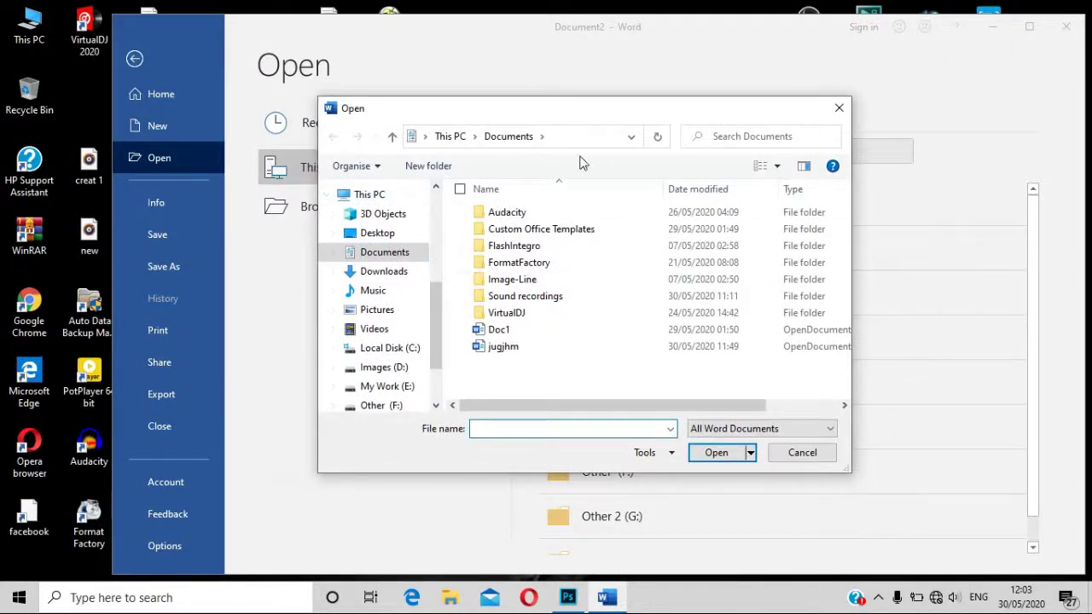
# Step: Close the Open dialog, and view the document's Info page and the Save As locations
pyautogui.click(839, 111)
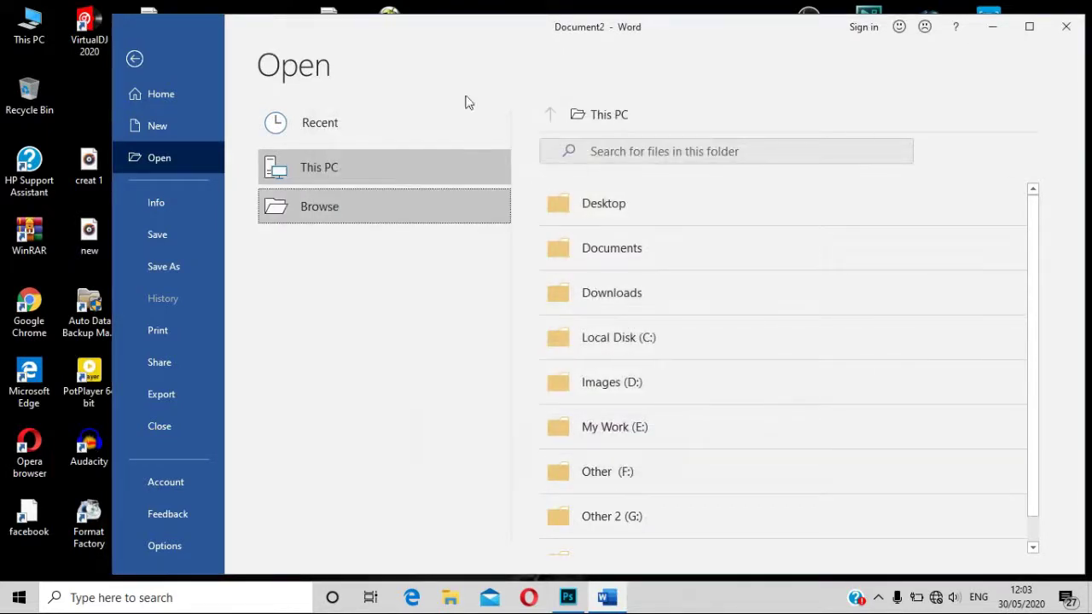
pyautogui.click(166, 203)
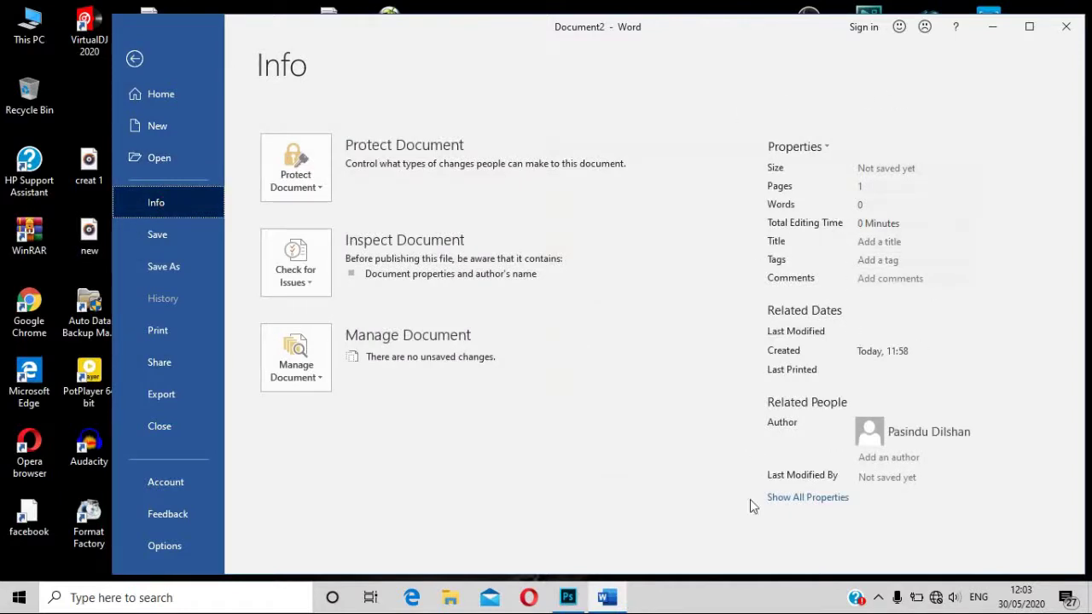
pyautogui.click(147, 241)
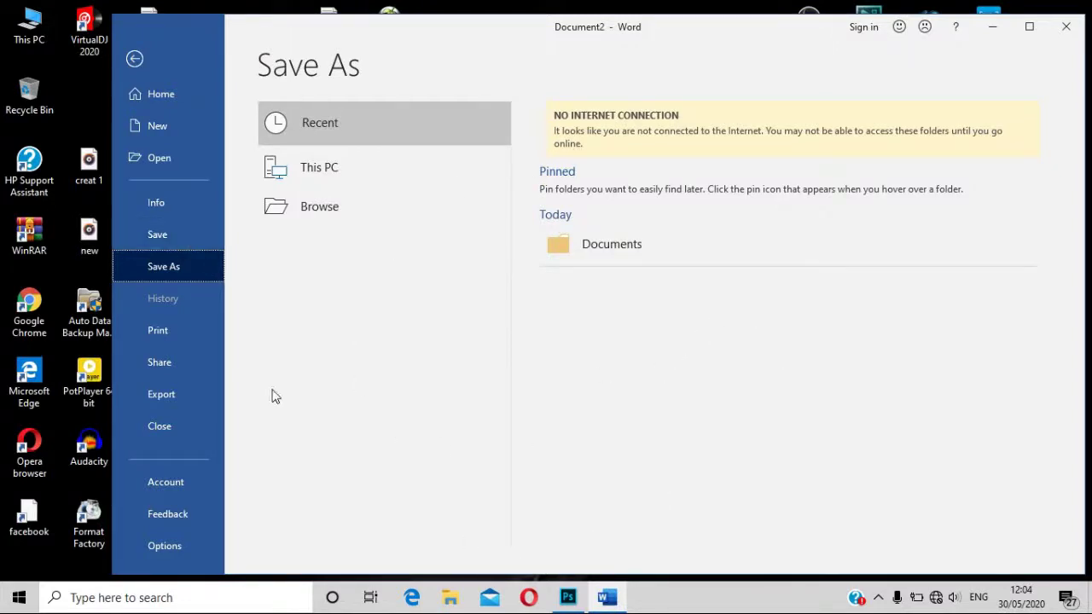
pyautogui.click(878, 597)
pyautogui.click(879, 597)
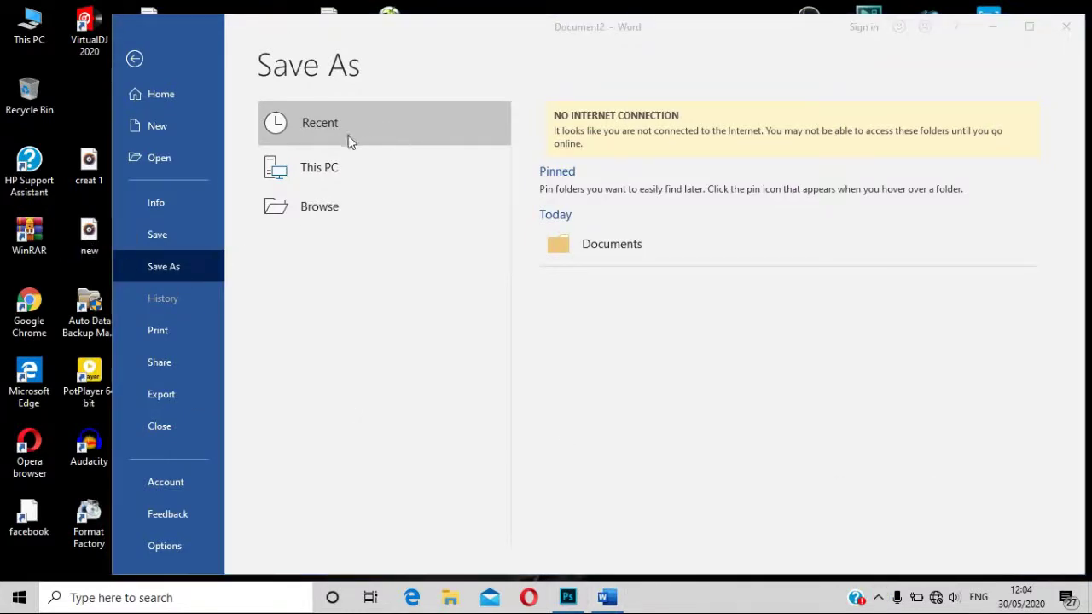
# Step: Look over the available file types, and save the document as Doc2 in the Documents folder in OpenDocument Text format
pyautogui.click(362, 215)
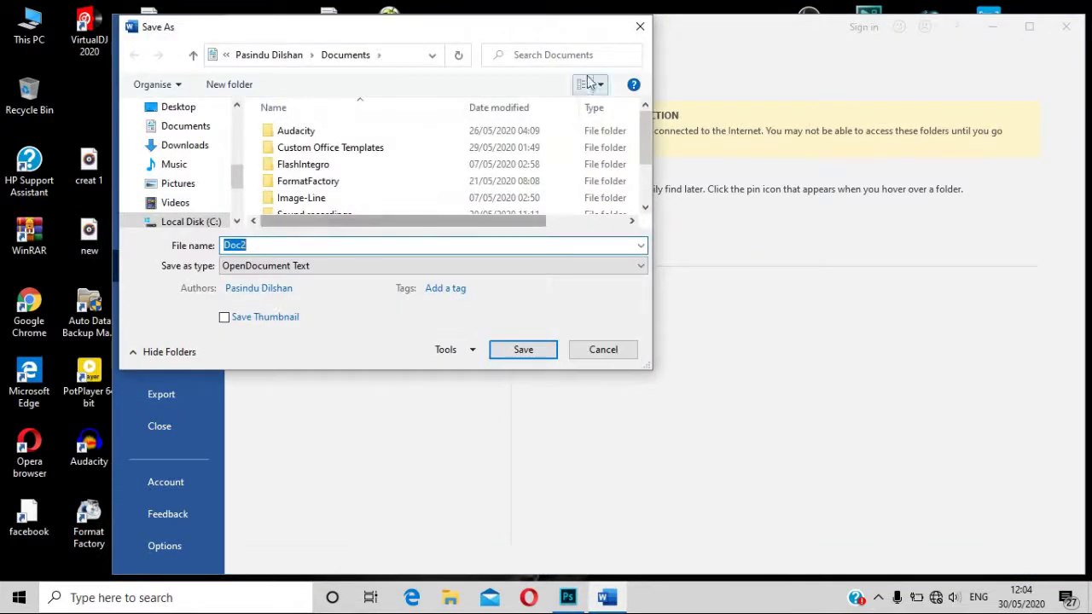
pyautogui.moveTo(414, 34); pyautogui.dragTo(629, 162)
pyautogui.click(492, 372)
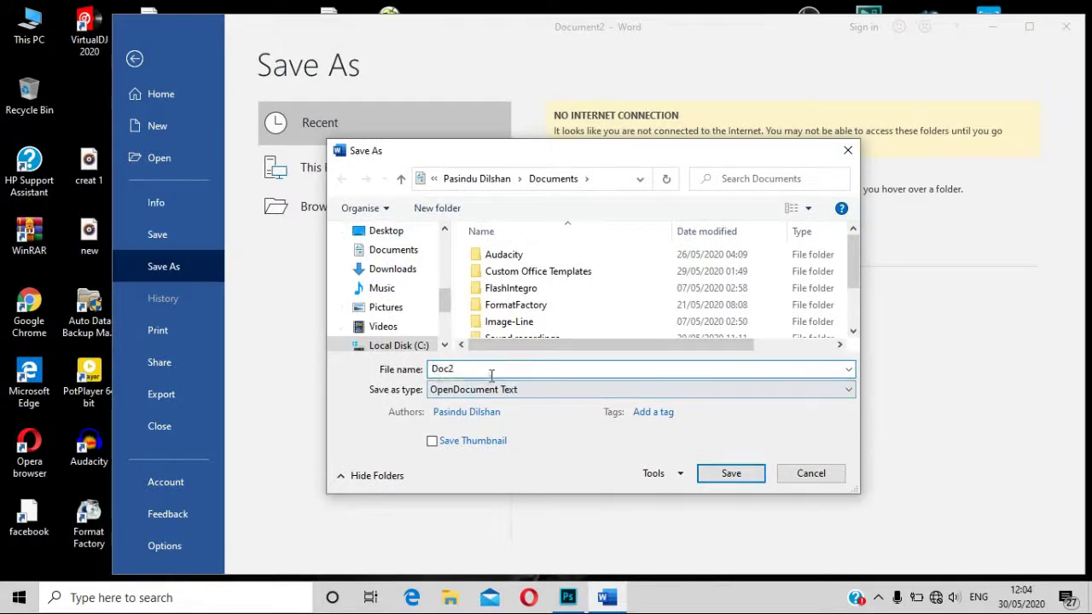
pyautogui.doubleClick(469, 369)
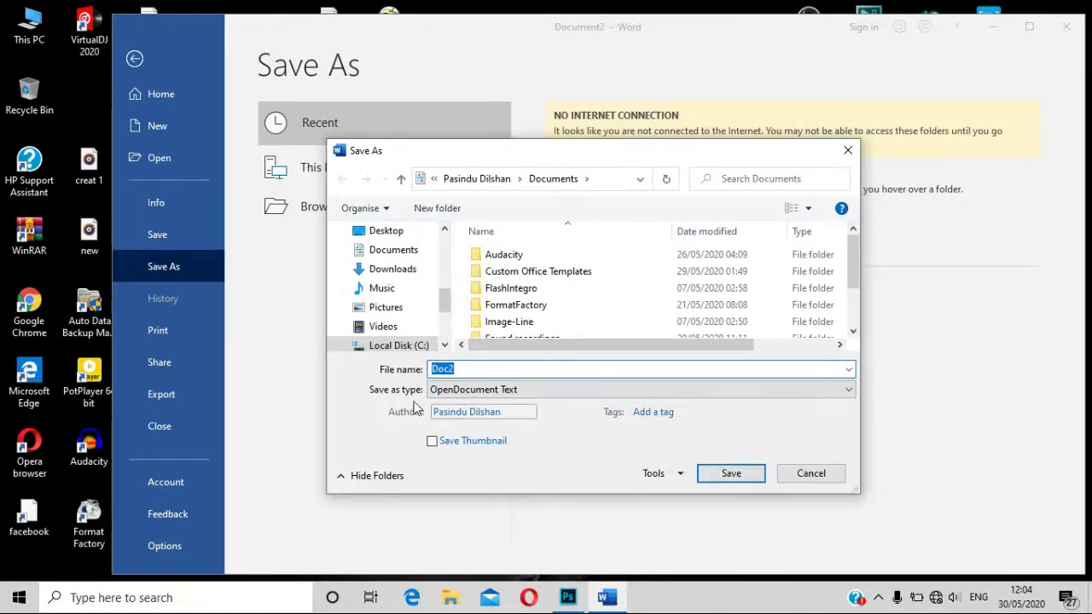
pyautogui.click(465, 390)
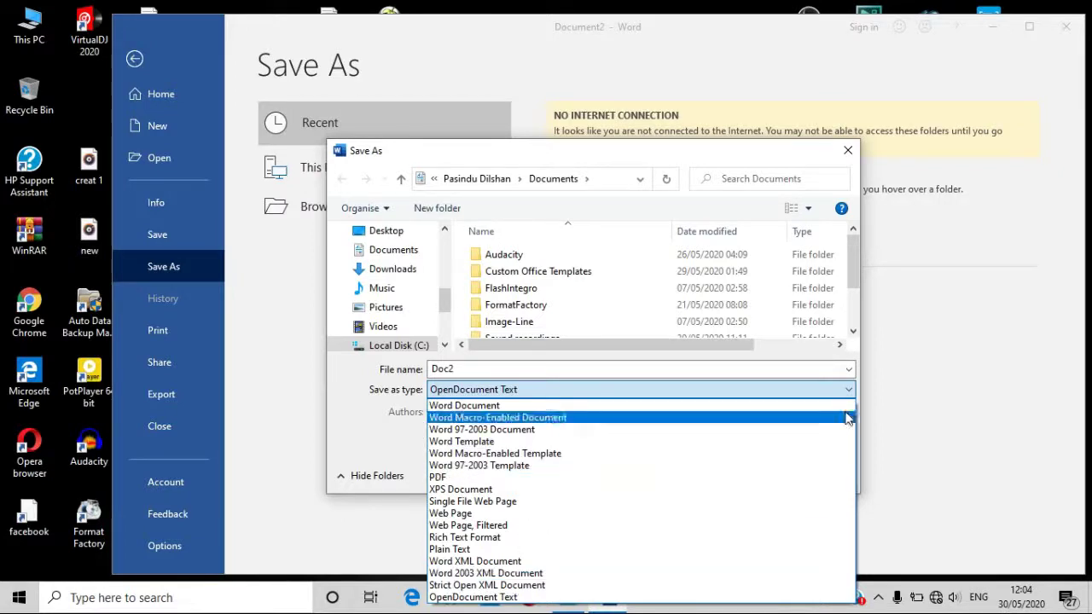
pyautogui.click(713, 153)
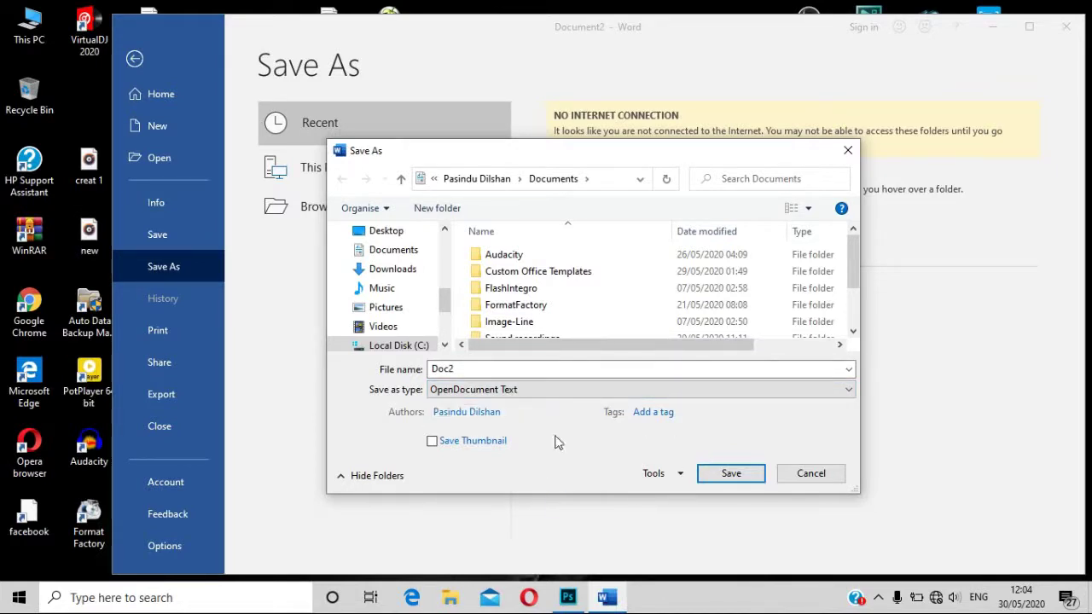
pyautogui.click(717, 480)
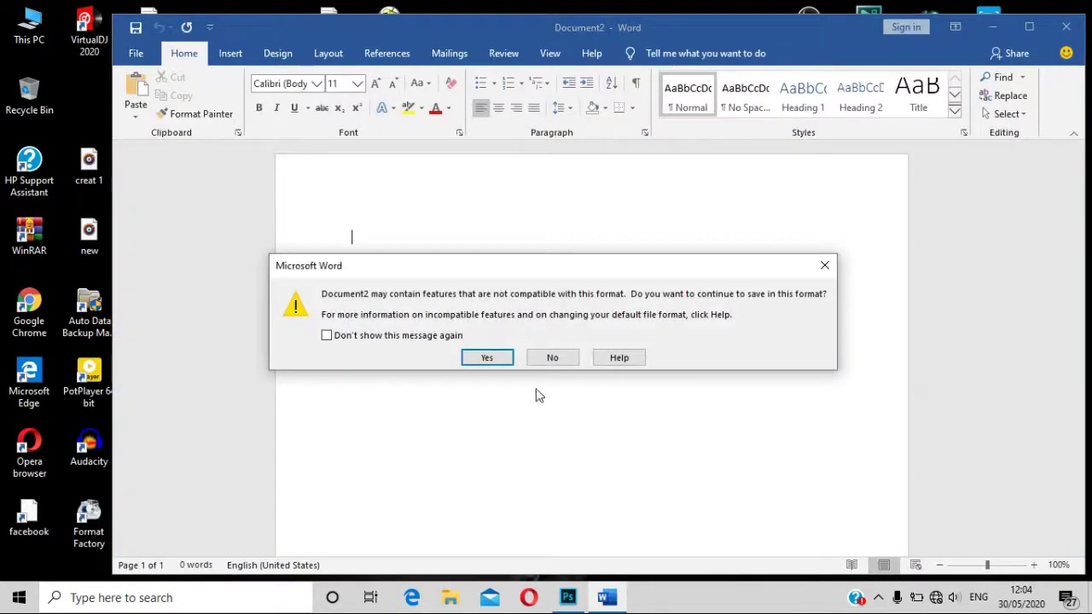
pyautogui.click(486, 360)
# Step: Bring up the Print page for Doc2, and view the available printers and the choices for which pages to print
pyautogui.click(136, 53)
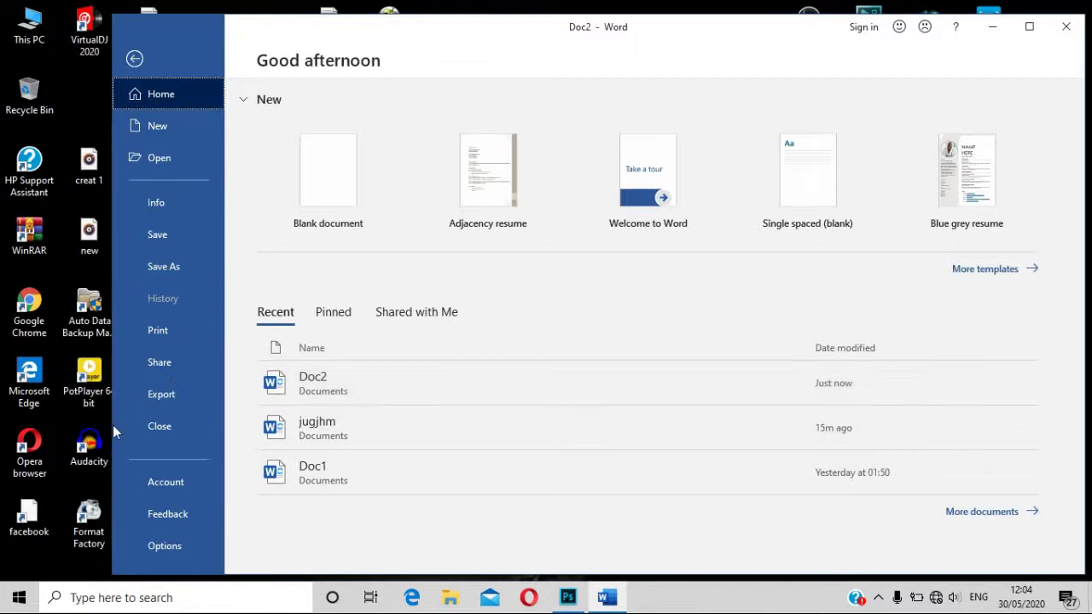
pyautogui.click(156, 336)
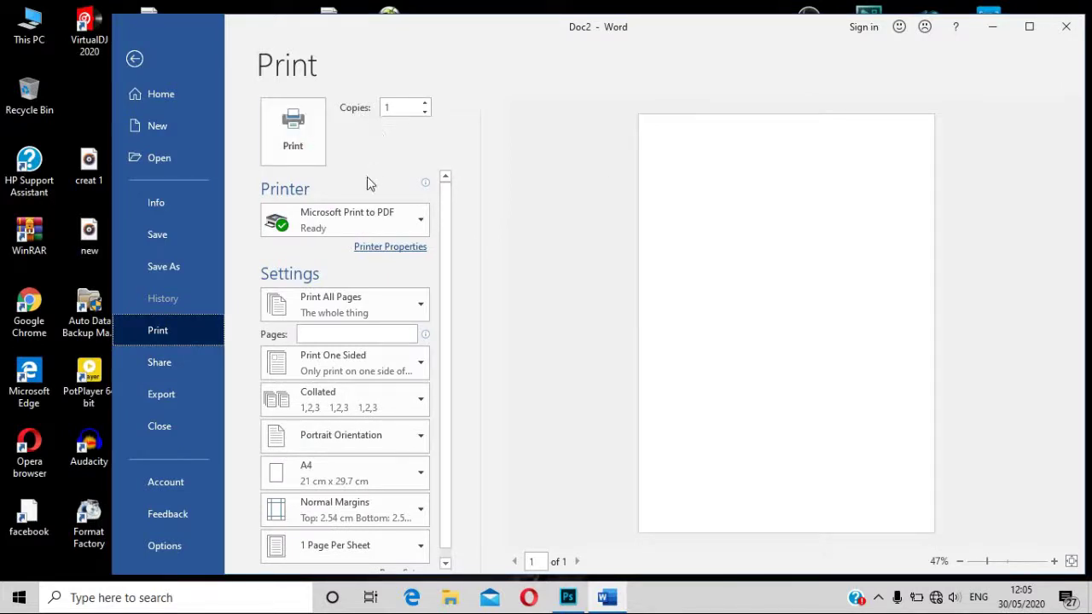
pyautogui.click(415, 222)
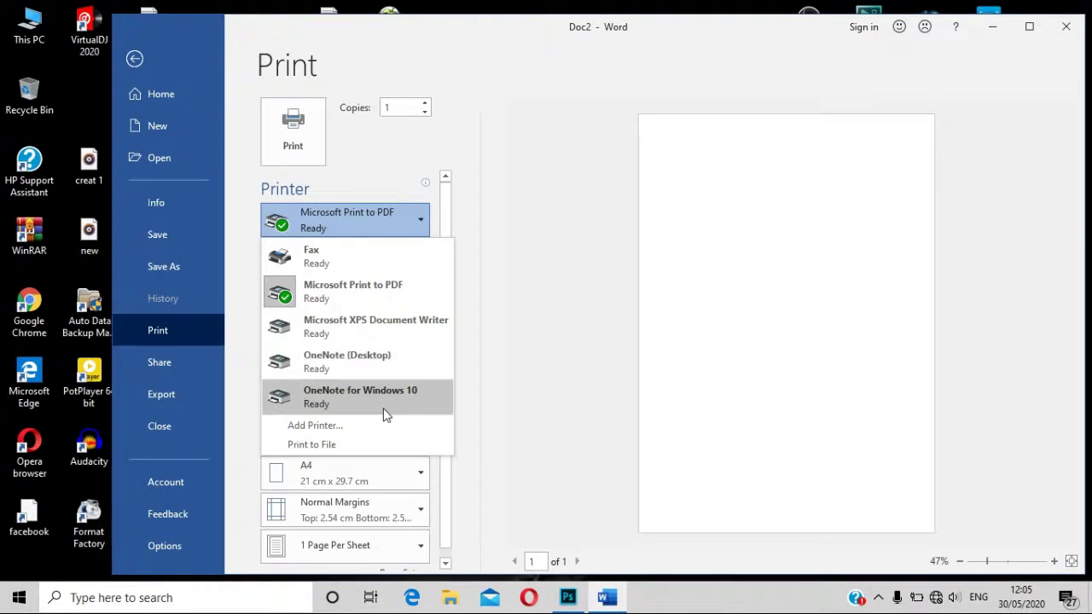
pyautogui.click(463, 247)
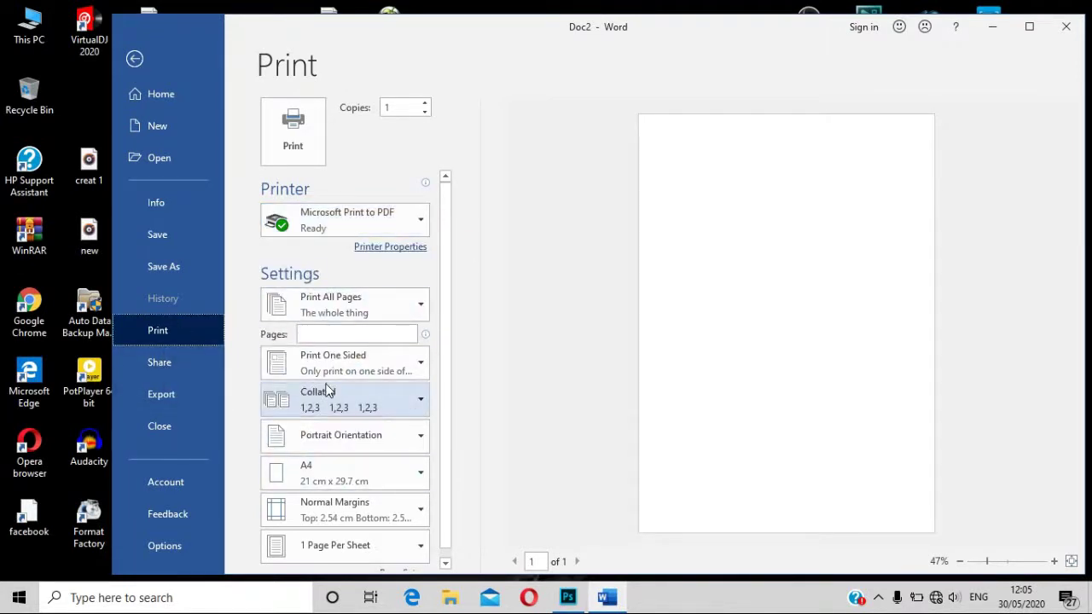
pyautogui.click(417, 306)
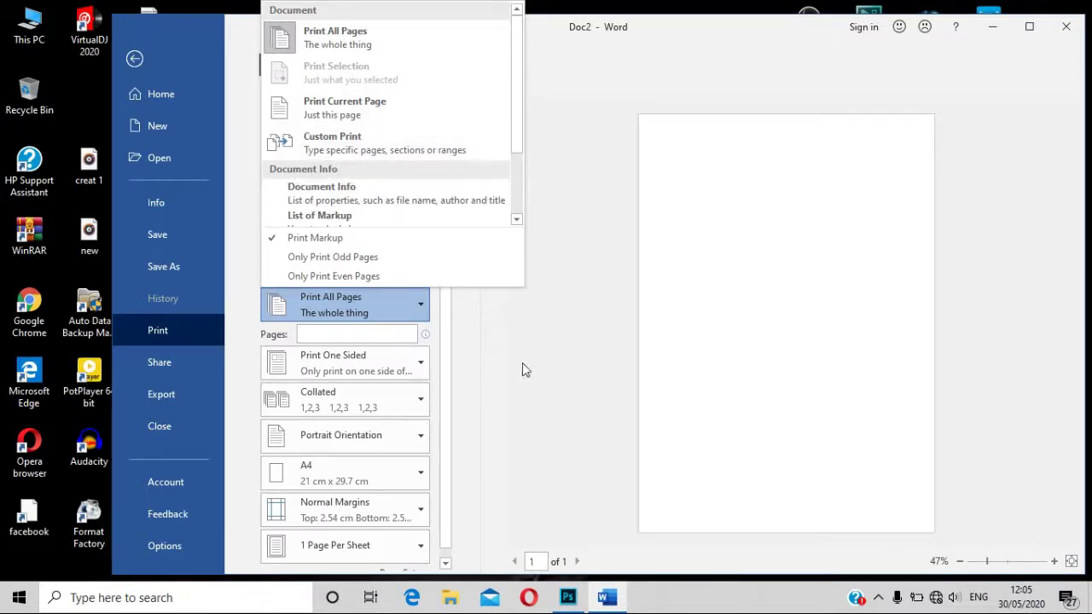
pyautogui.click(458, 361)
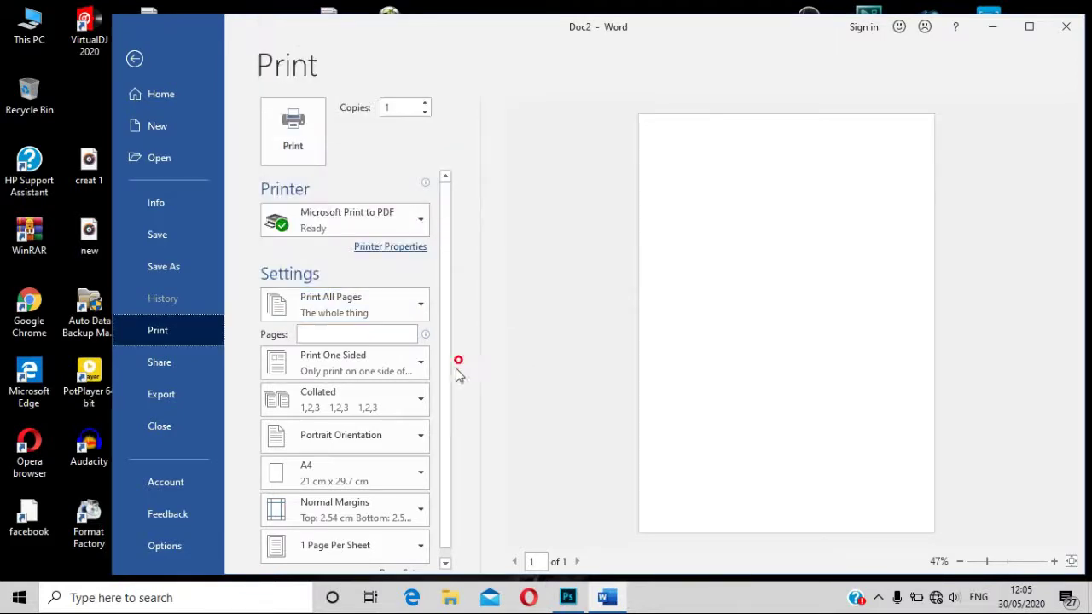
# Step: View the print options for page sides and for collating copies
pyautogui.click(408, 371)
pyautogui.click(409, 367)
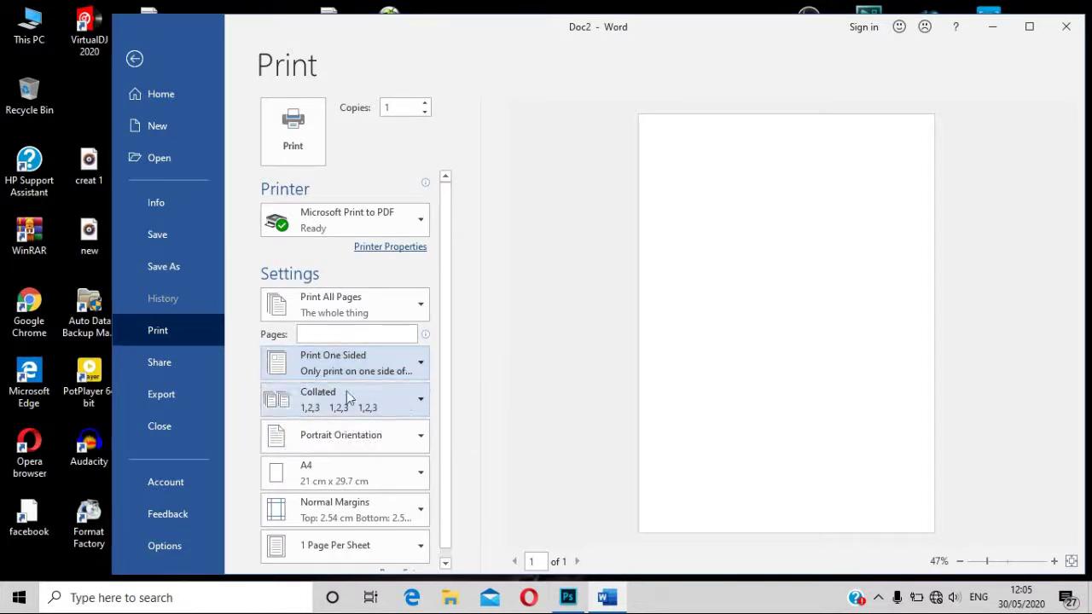
pyautogui.click(422, 409)
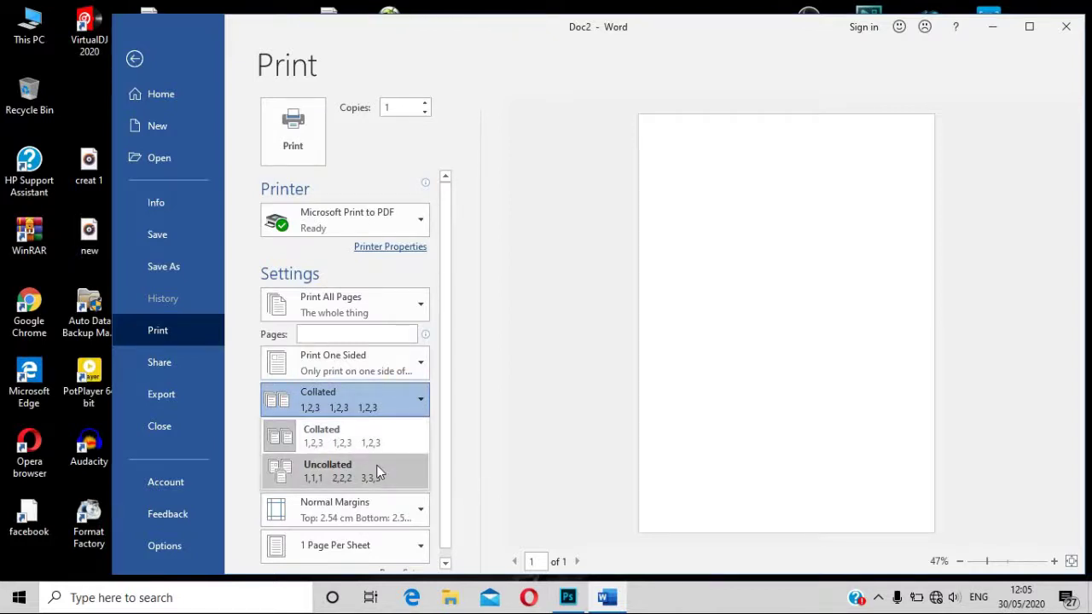
pyautogui.click(441, 441)
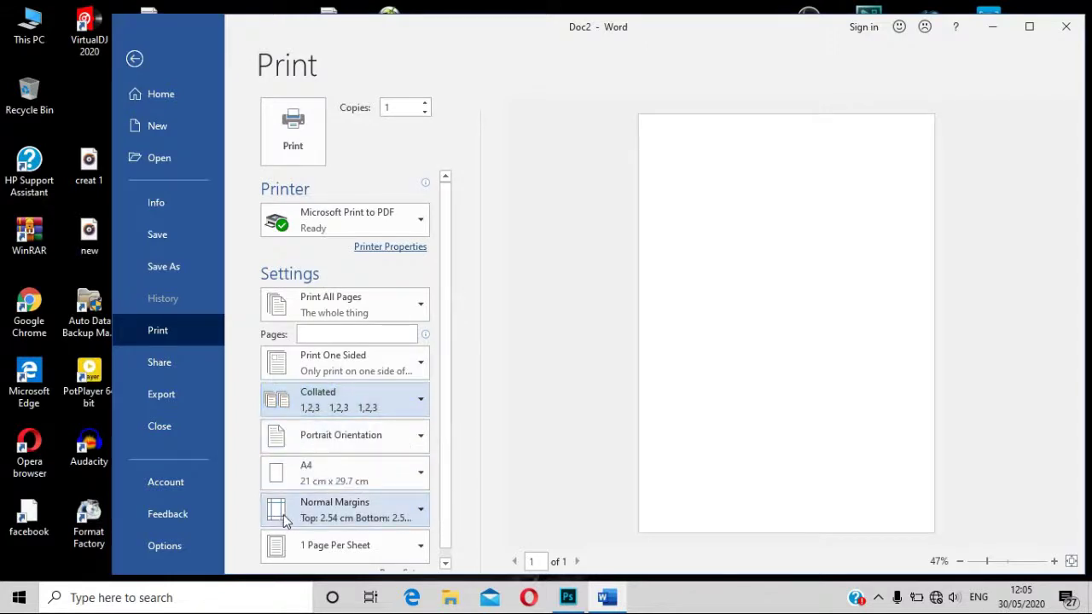
# Step: View the paper sizes and the margin presets available for printing
pyautogui.scroll(-1, 349, 468)
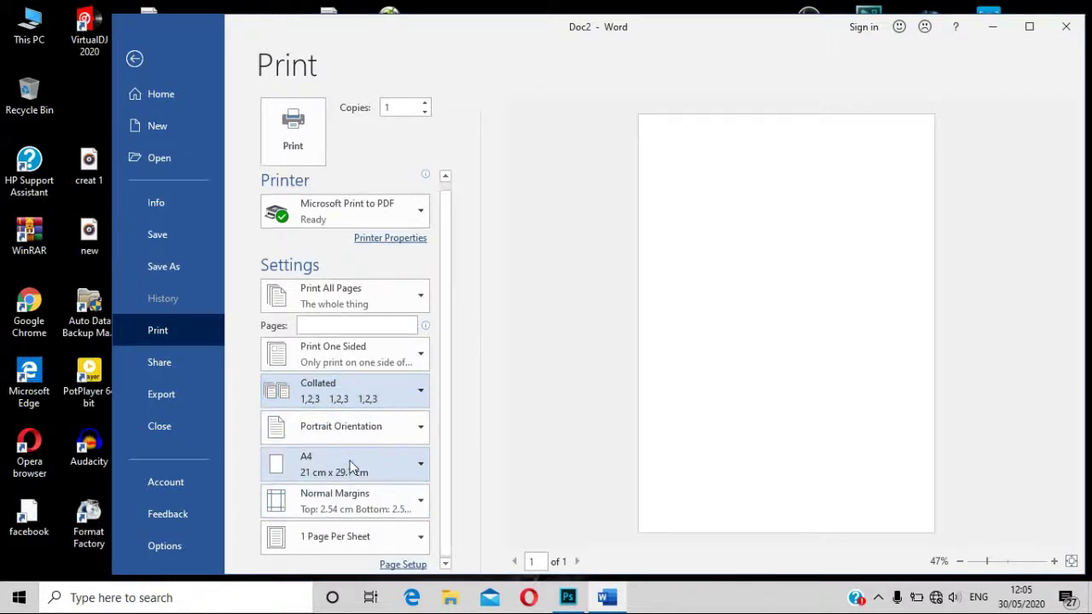
pyautogui.click(421, 465)
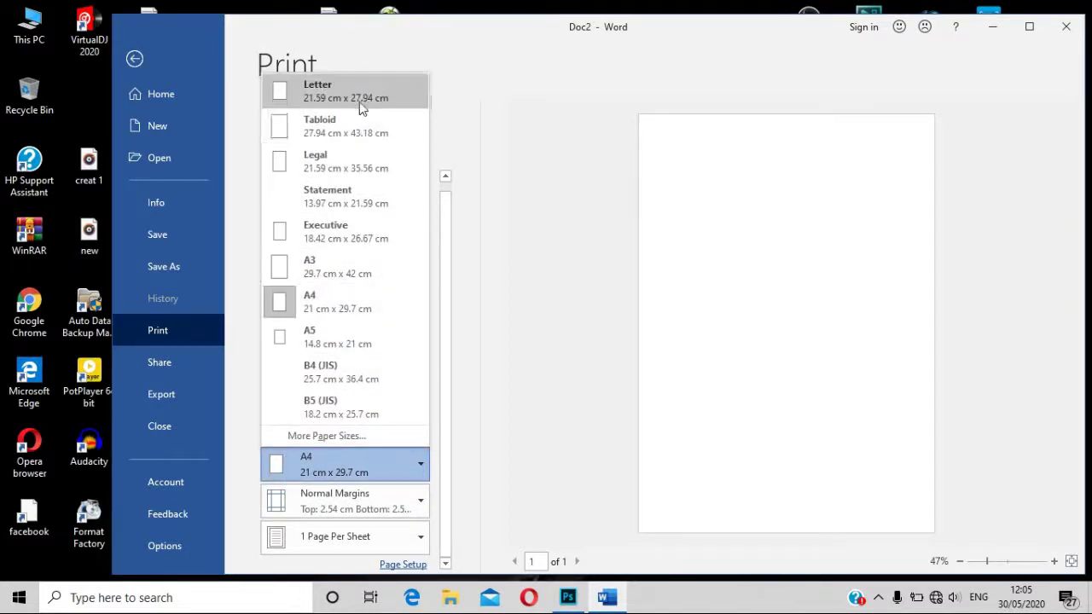
pyautogui.click(443, 433)
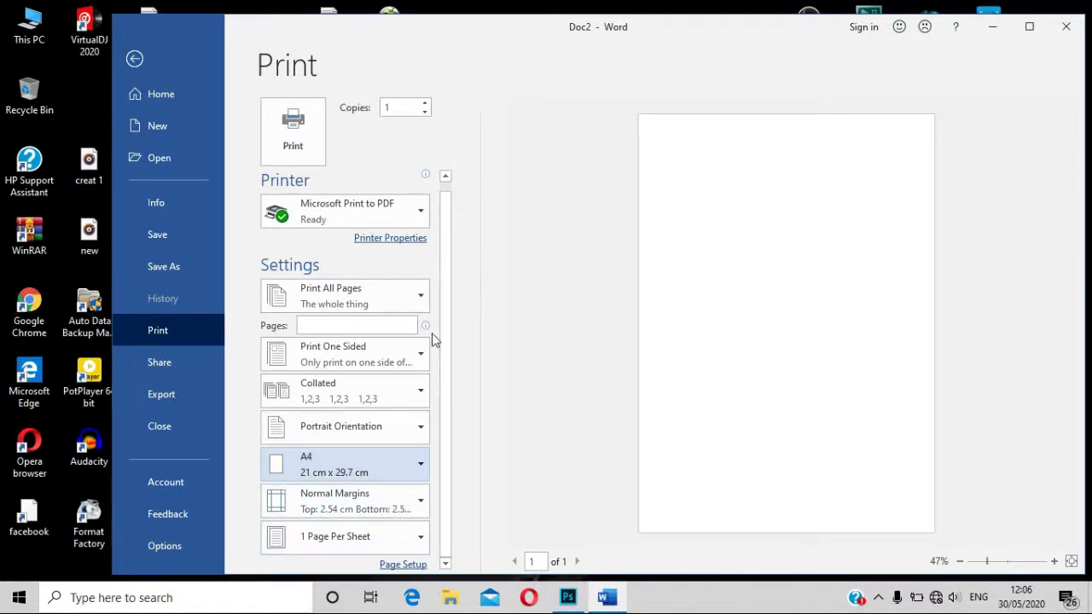
pyautogui.click(407, 500)
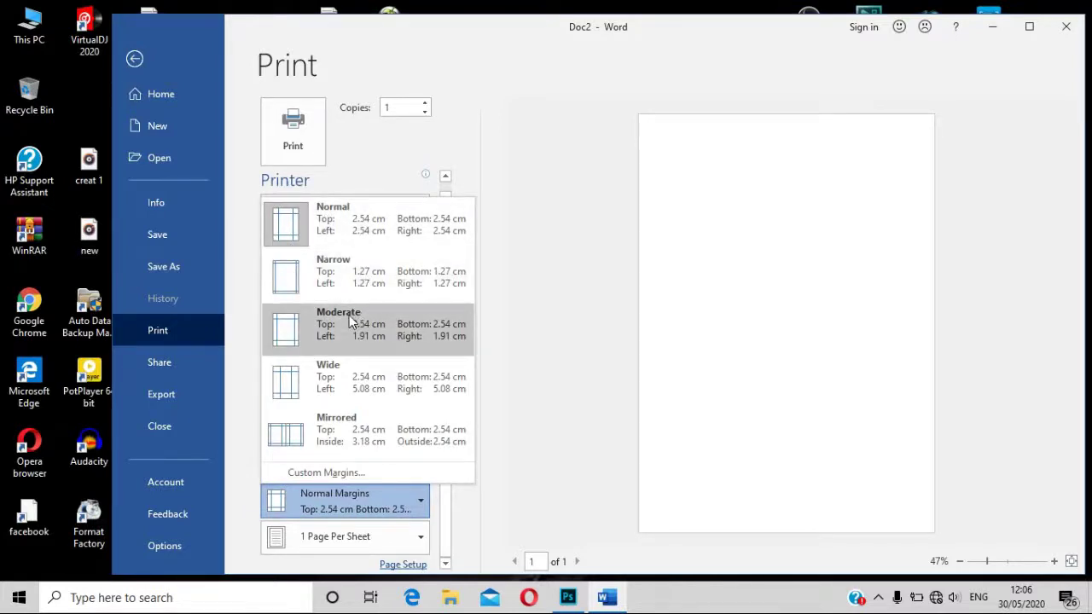
pyautogui.click(533, 285)
pyautogui.click(459, 361)
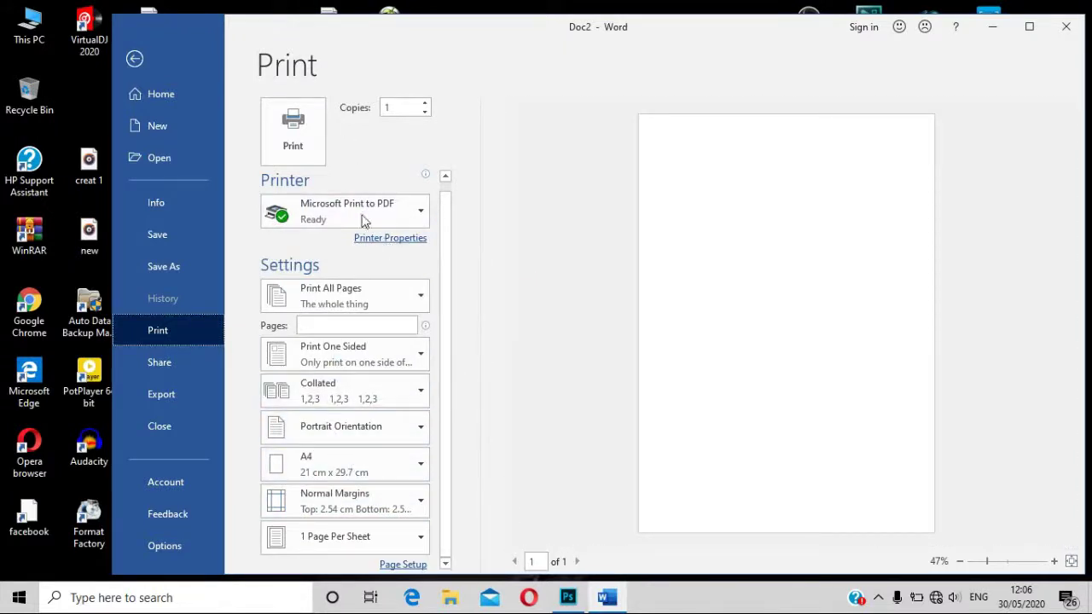
pyautogui.scroll(1, 380, 512)
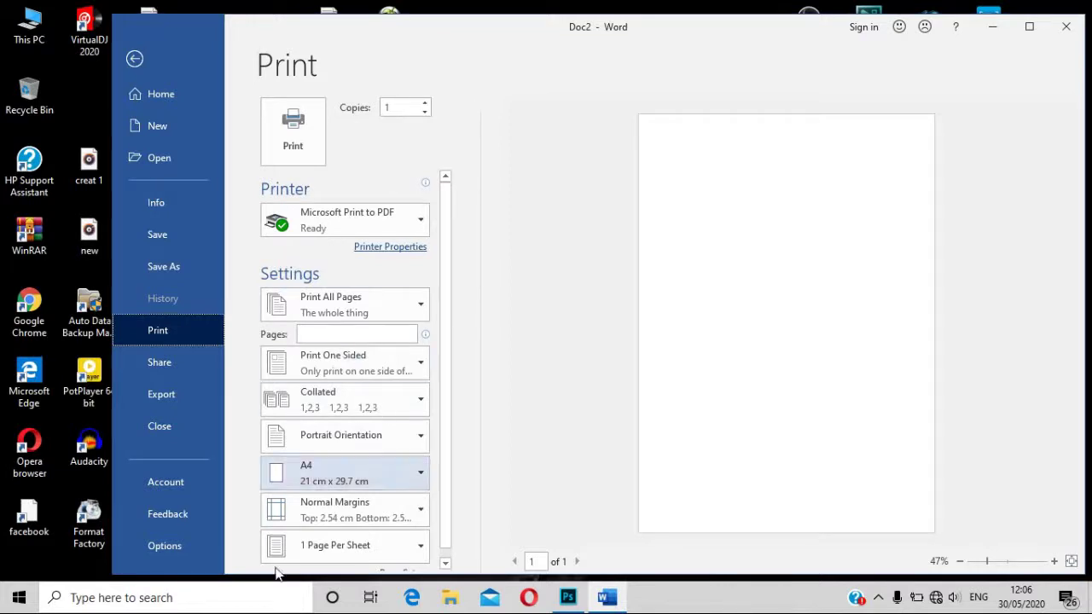
# Step: View the sharing options, including Post to Blog, and the options for exporting the document
pyautogui.click(203, 367)
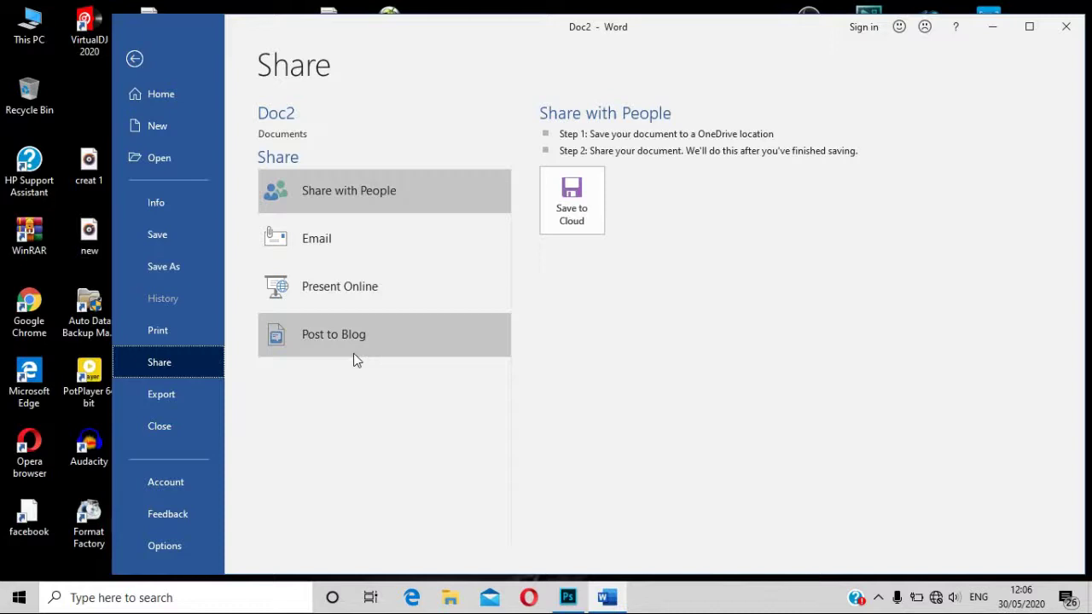
pyautogui.click(499, 352)
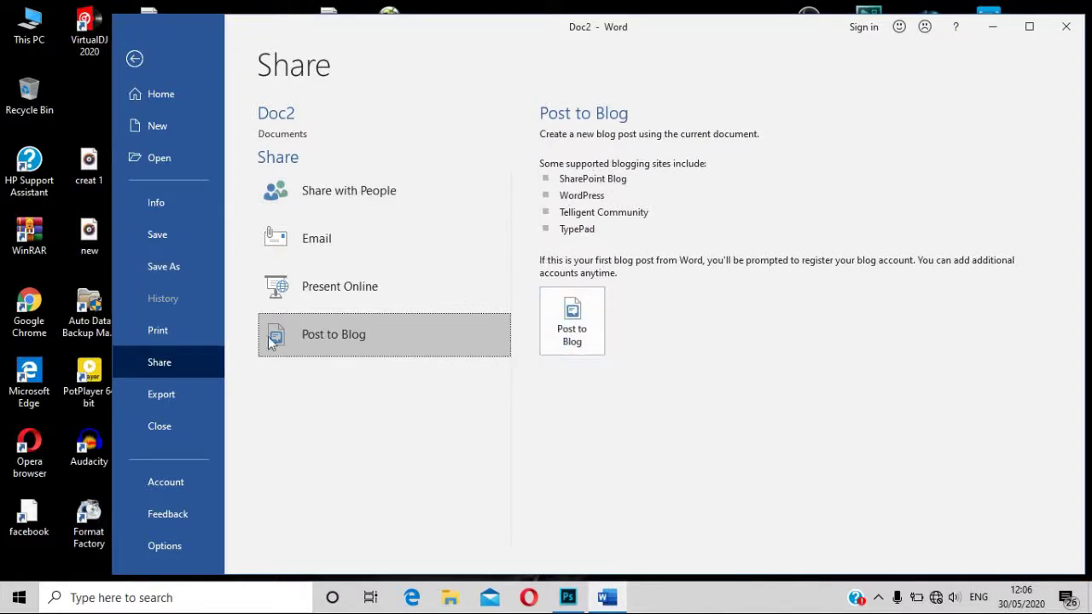
pyautogui.click(198, 396)
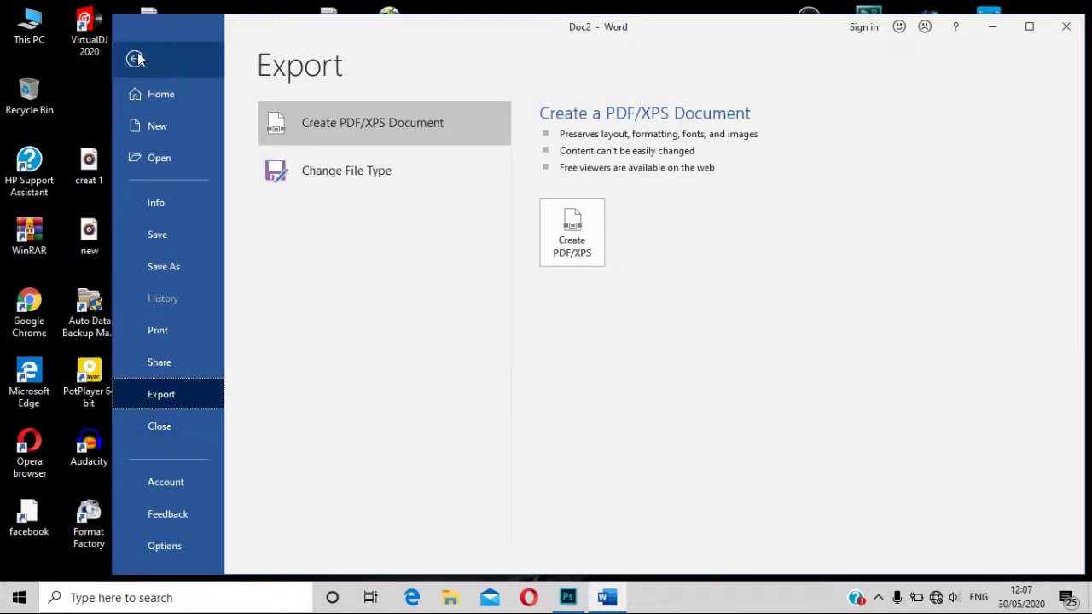
# Step: Create a new blank document from the Home page, and close its window to return to Doc2
pyautogui.click(162, 94)
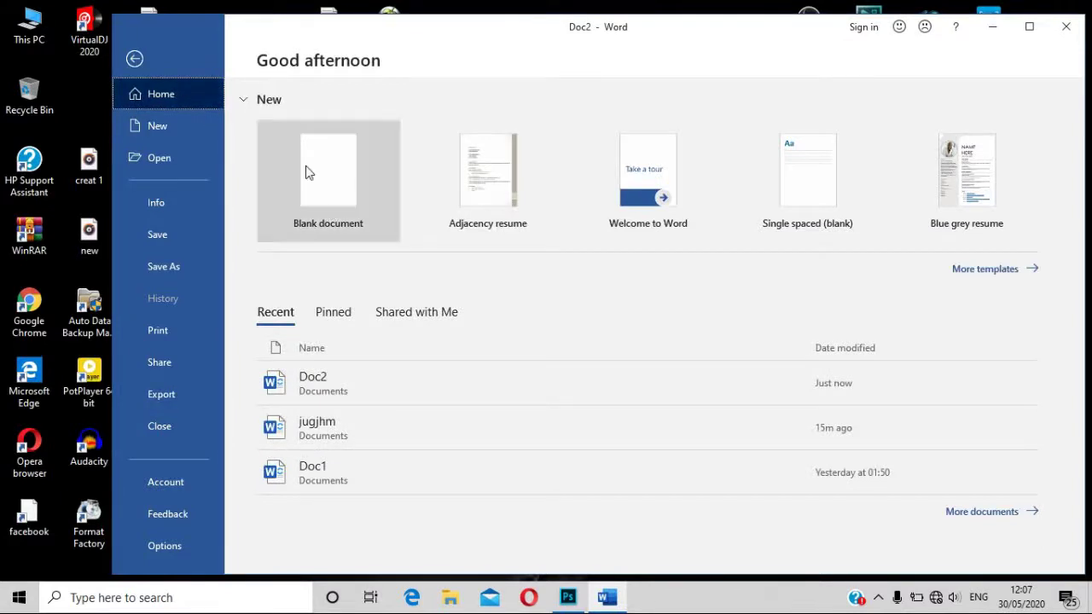
pyautogui.click(349, 201)
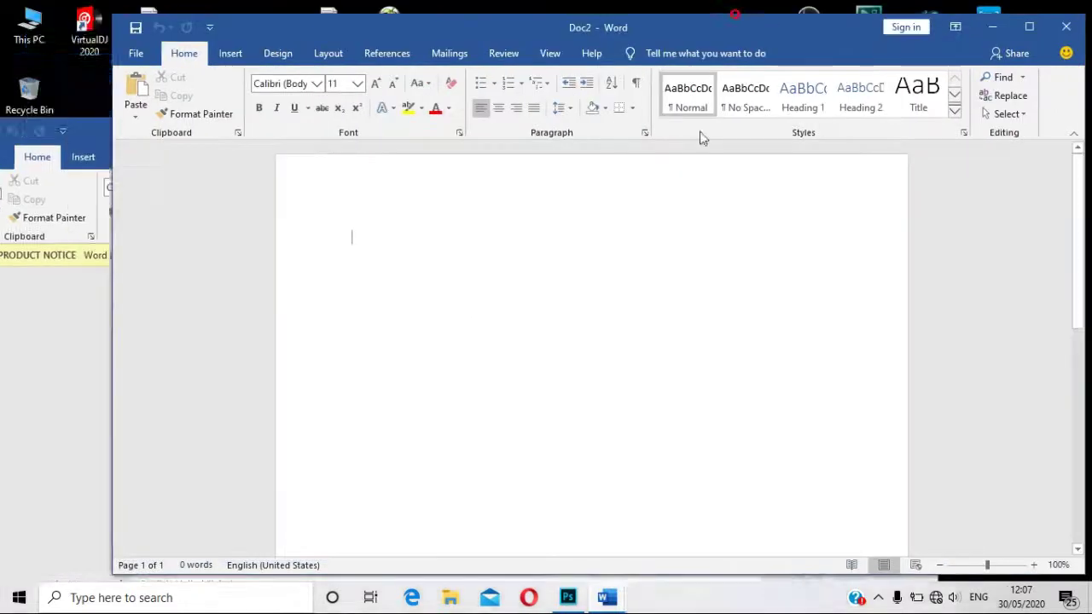
pyautogui.moveTo(719, 118); pyautogui.dragTo(627, 49)
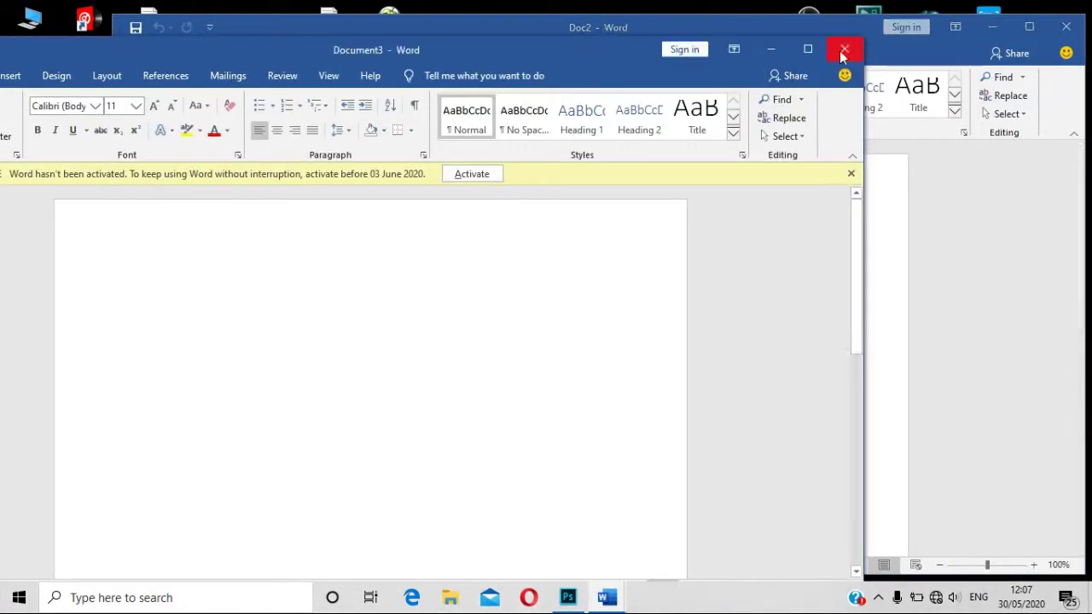
pyautogui.click(842, 54)
# Step: Reposition the Doc2 window on the desktop, and place the cursor on its blank page
pyautogui.moveTo(473, 26)
pyautogui.mouseDown()
pyautogui.moveTo(444, 34)
pyautogui.moveTo(499, 32)
pyautogui.moveTo(476, 32)
pyautogui.mouseUp()
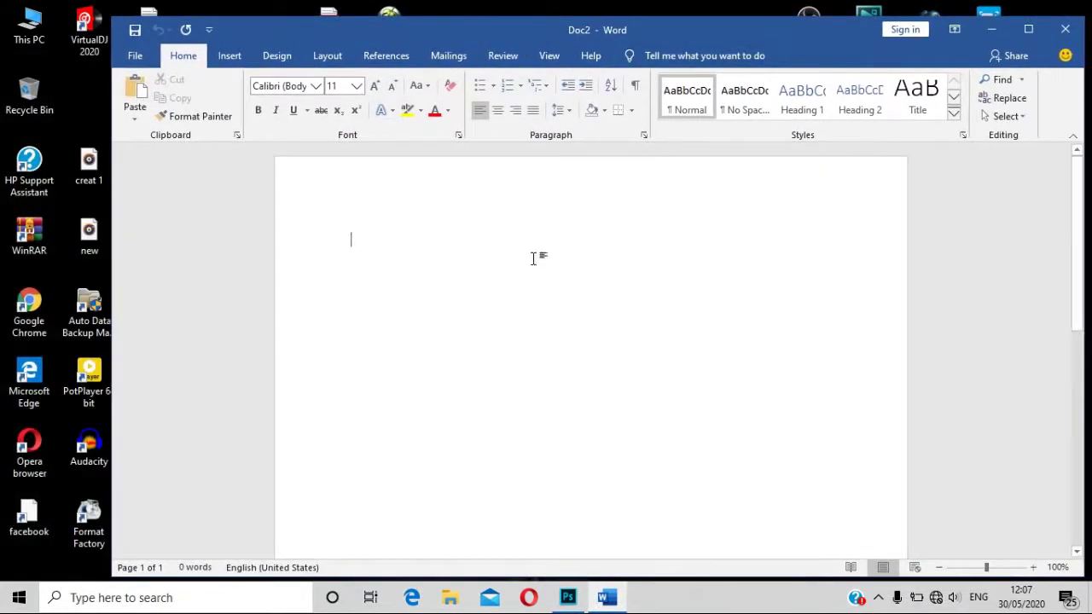
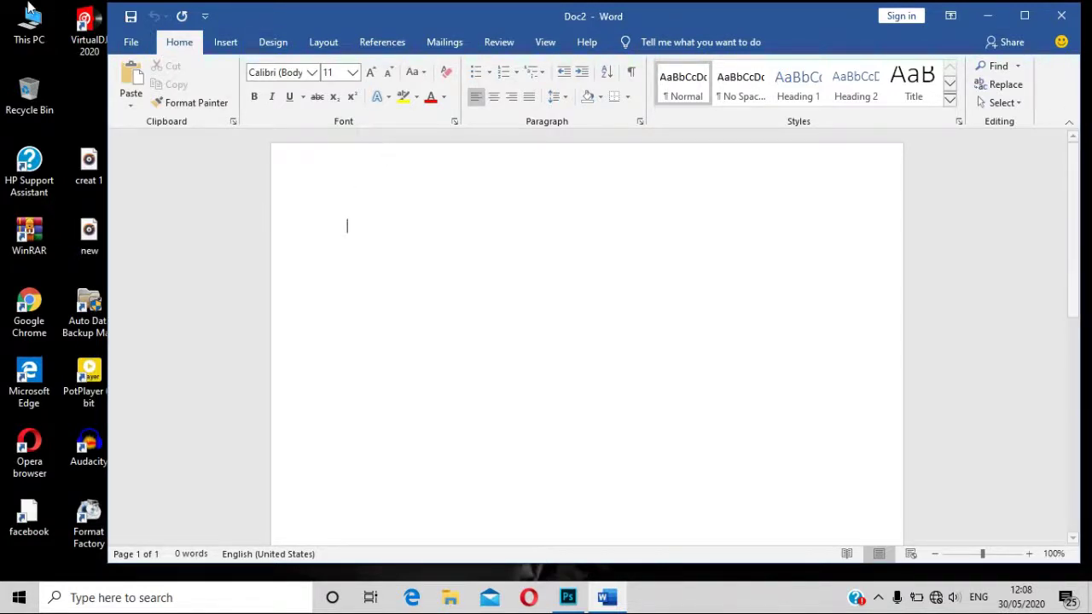
pyautogui.moveTo(262, 15); pyautogui.dragTo(288, 25)
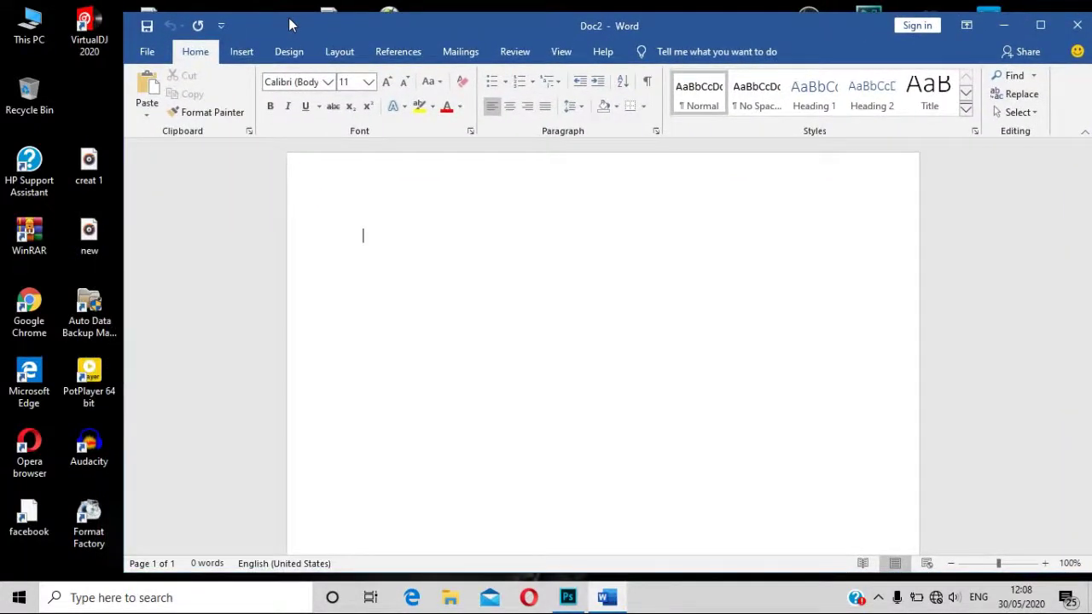
pyautogui.click(412, 199)
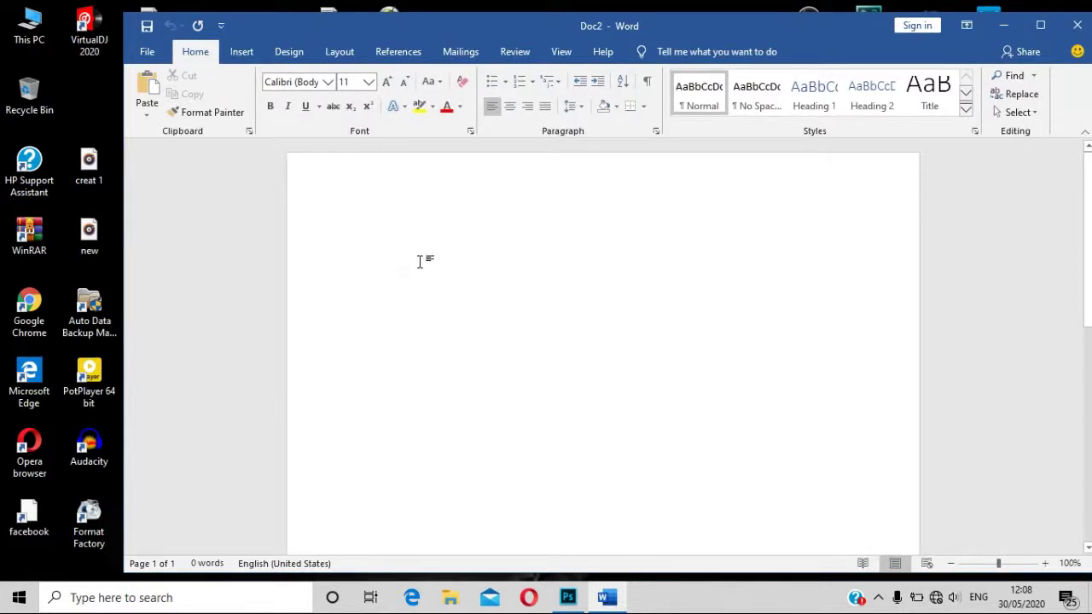
# Step: Enter the sample text "jfhjfjgkjhkyhkhk" on the page, and save Doc2 in its current format
pyautogui.write('jfhjfjgkjhkyhkhk')
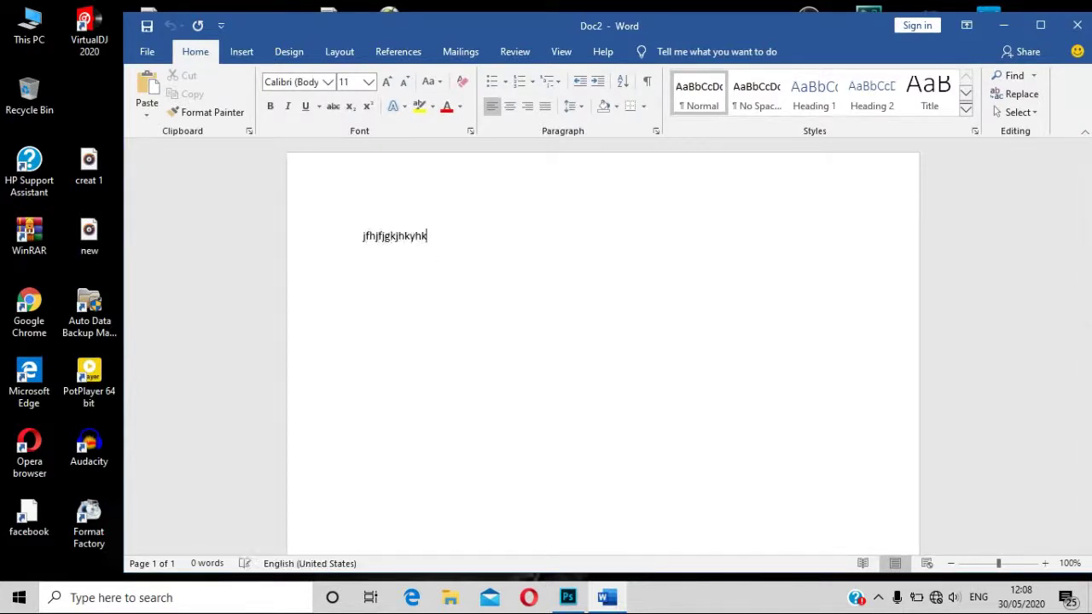
pyautogui.click(148, 26)
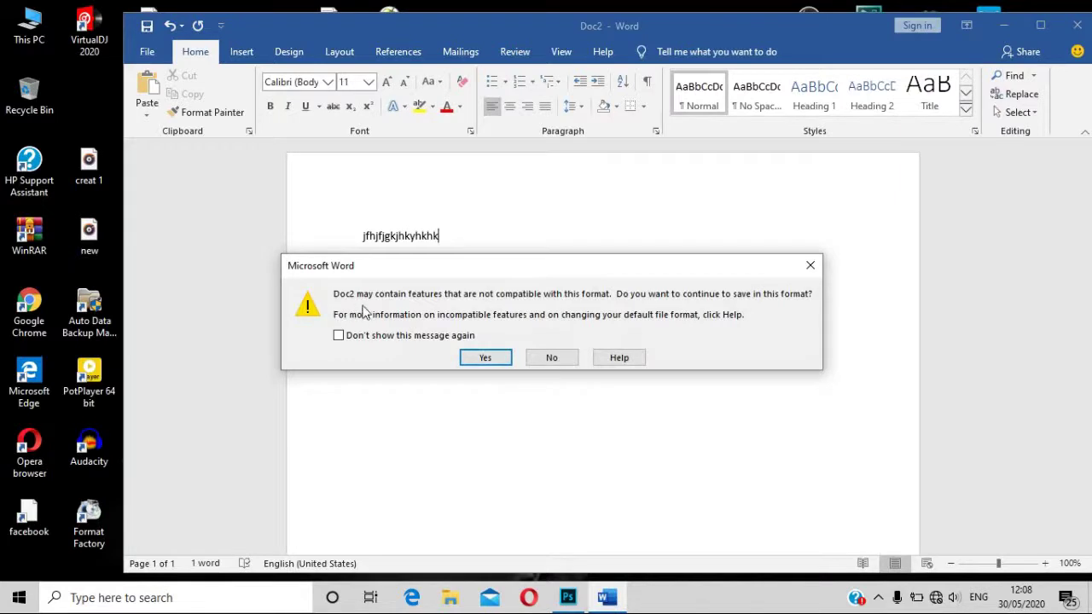
pyautogui.click(485, 357)
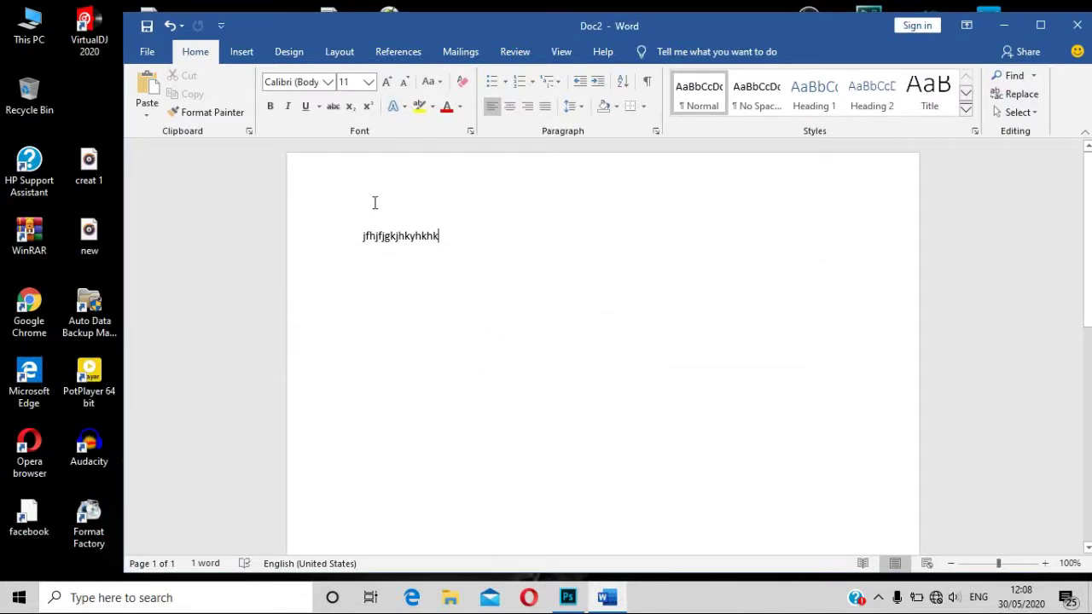
# Step: Delete the sample text, and undo both the deletion and the original typing
pyautogui.moveTo(470, 227); pyautogui.dragTo(307, 237)
pyautogui.press('BackSpace')
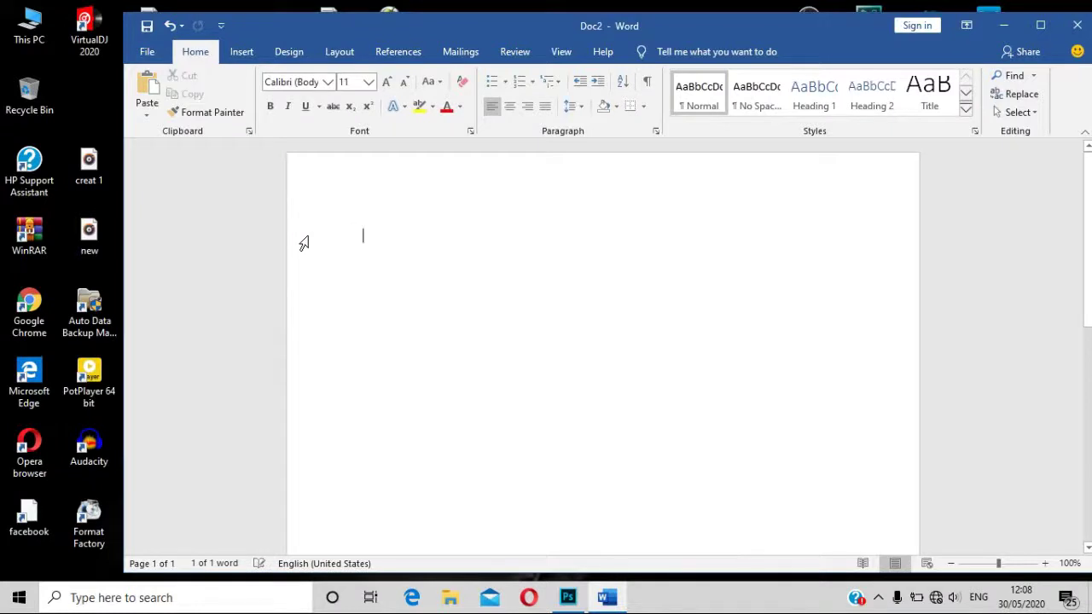
pyautogui.click(172, 34)
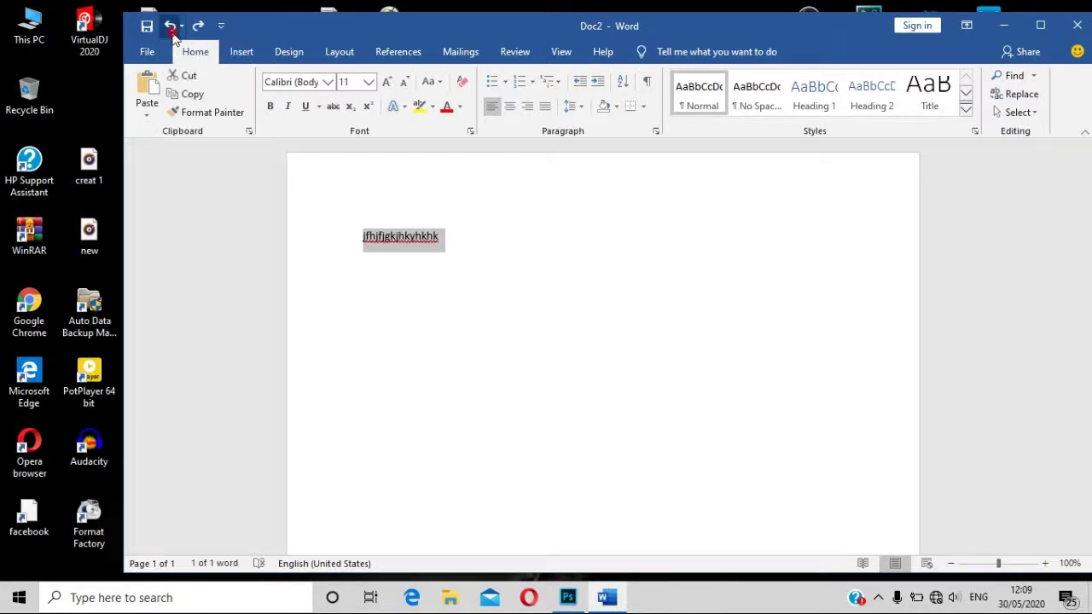
pyautogui.click(173, 34)
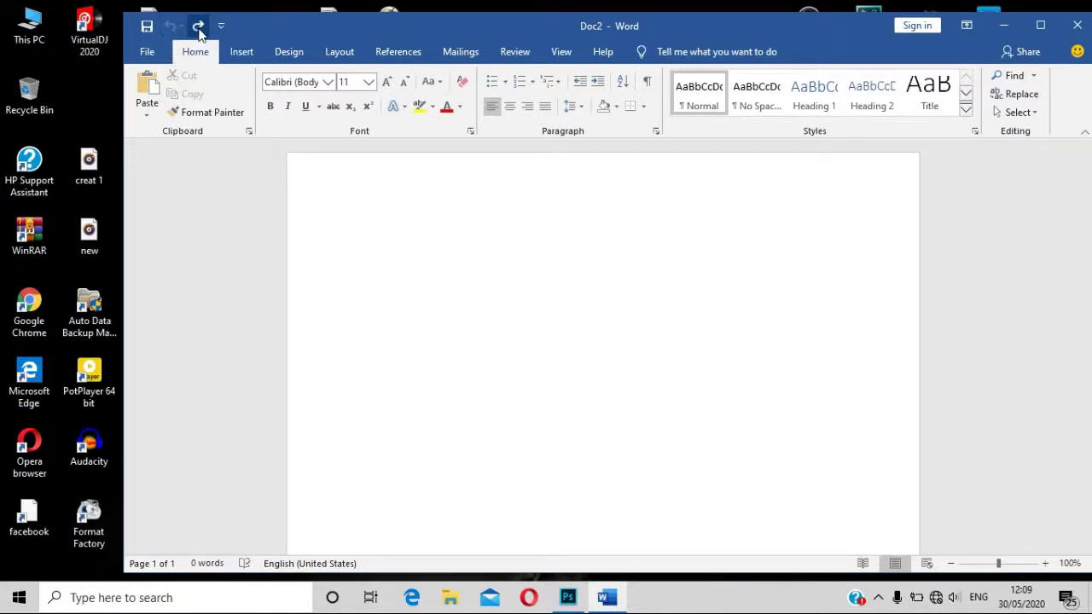
# Step: Redo the typing of the sample text, and delete it so the page is empty
pyautogui.click(199, 28)
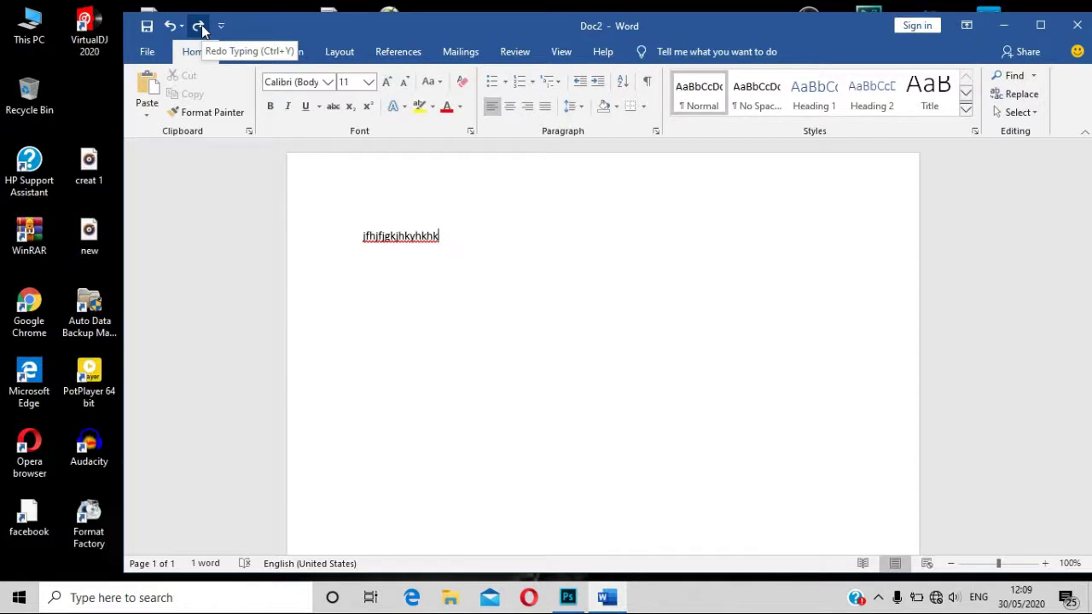
pyautogui.click(202, 28)
pyautogui.click(171, 27)
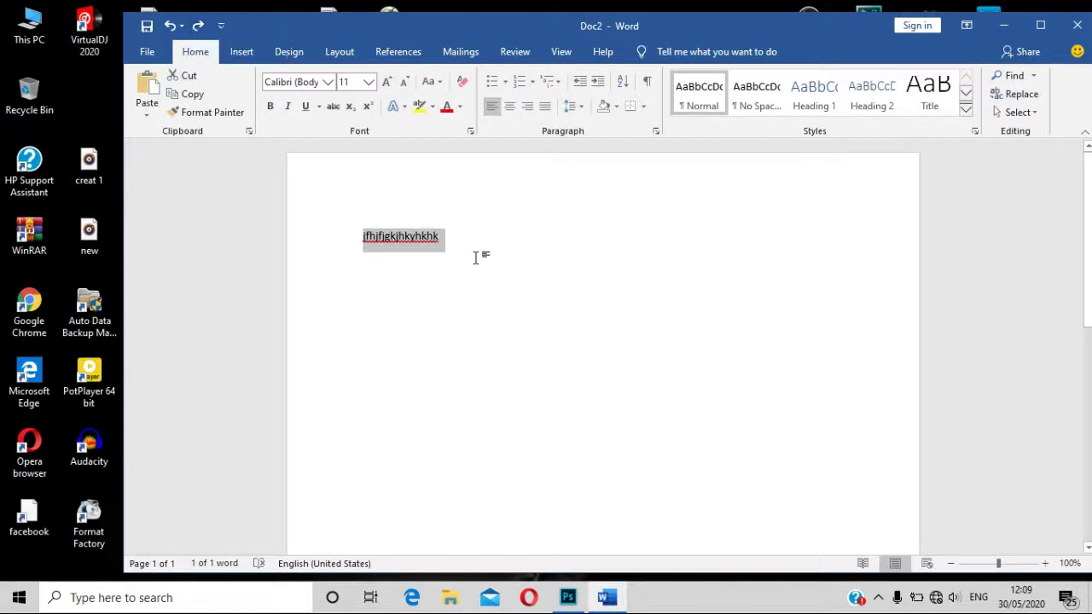
pyautogui.press('Delete')
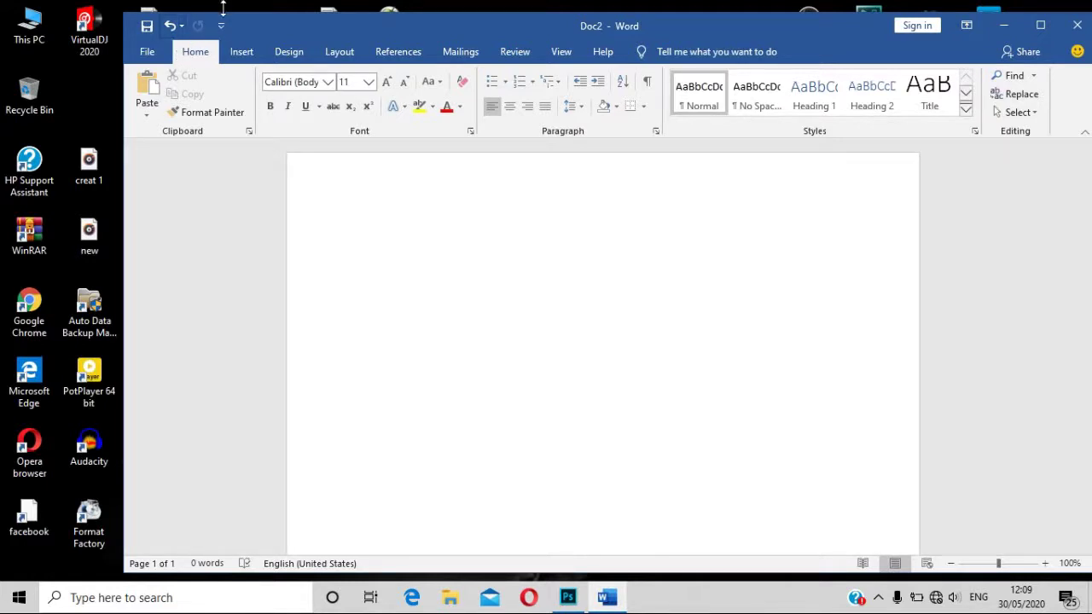
# Step: View the commands and placement option available for customizing the Quick Access Toolbar, leaving its settings as they are
pyautogui.click(395, 349)
pyautogui.click(220, 26)
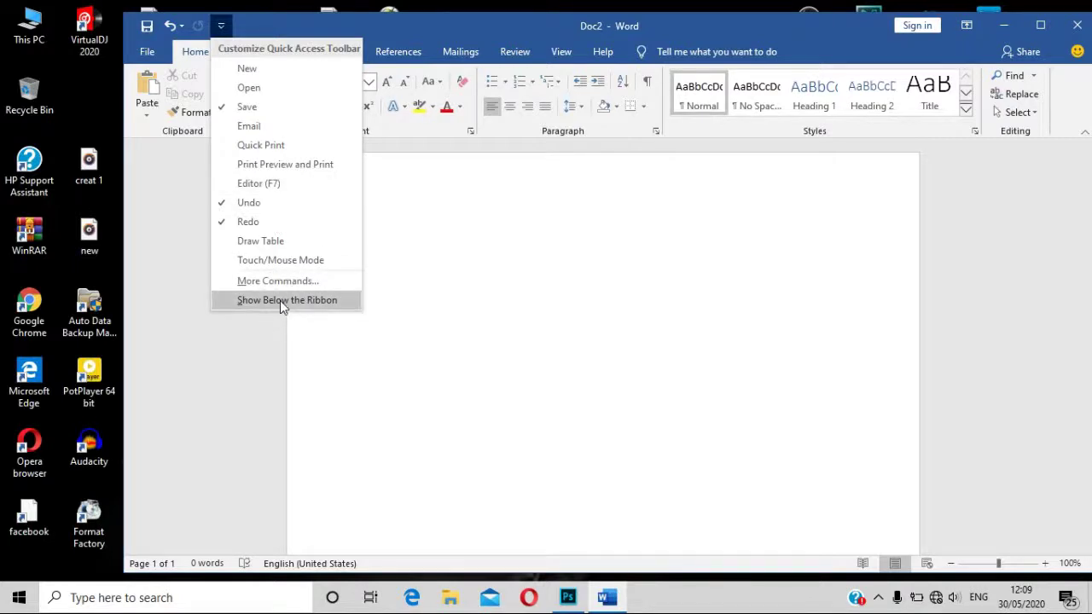
pyautogui.click(430, 28)
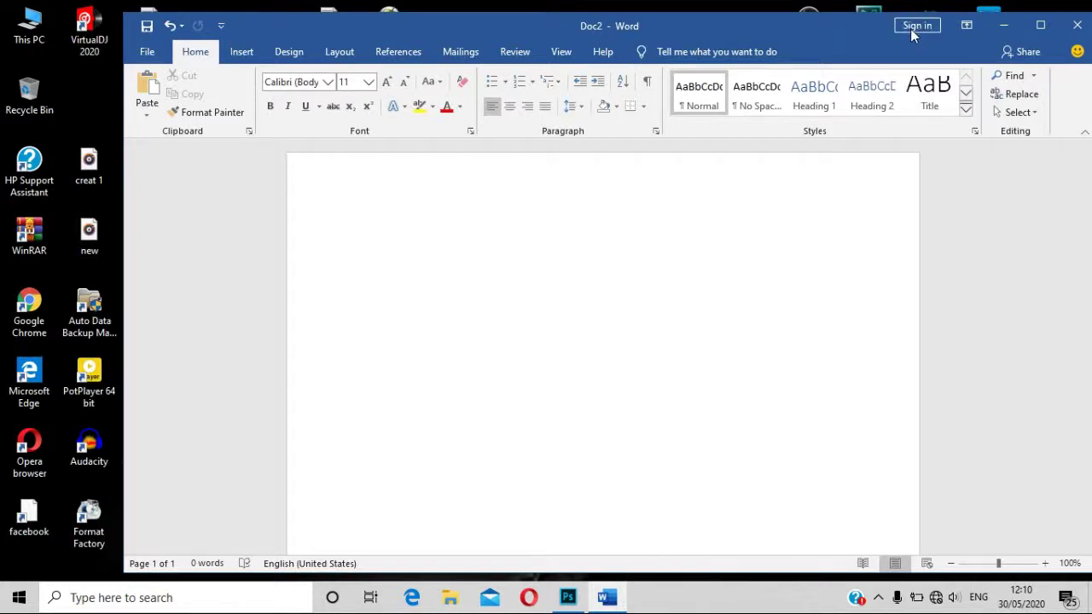
# Step: Switch the ribbon display to Show Tabs, and set it back to Show Tabs and Commands
pyautogui.click(966, 27)
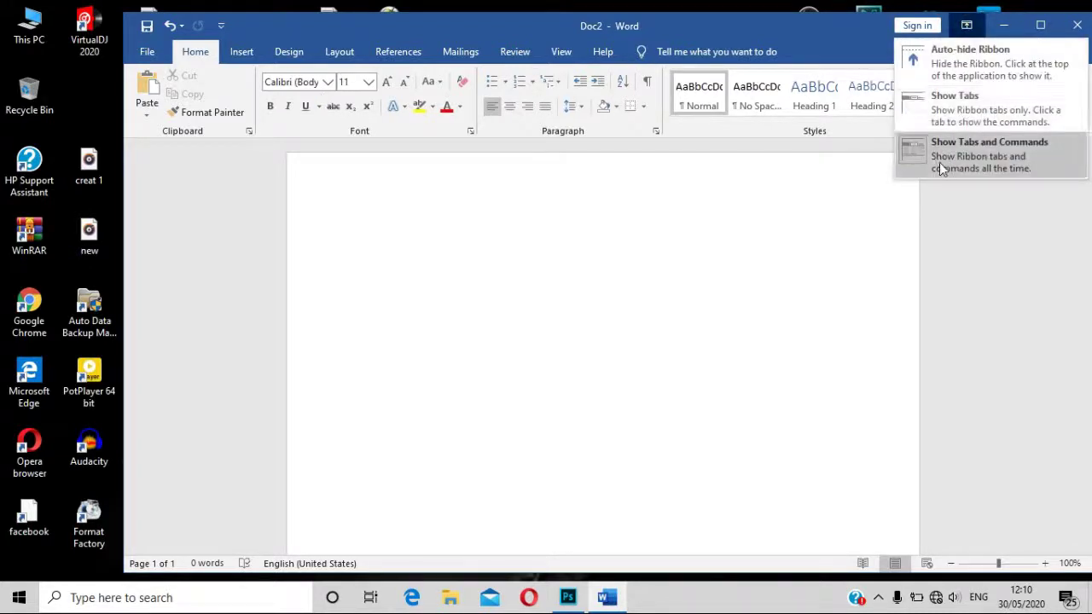
pyautogui.click(957, 115)
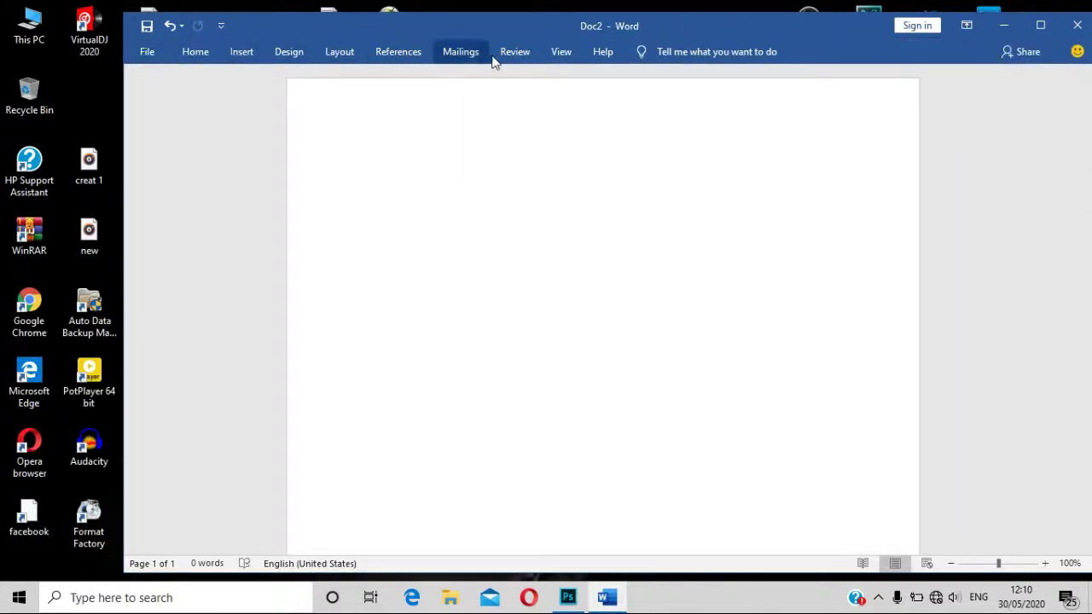
pyautogui.click(966, 27)
pyautogui.click(939, 103)
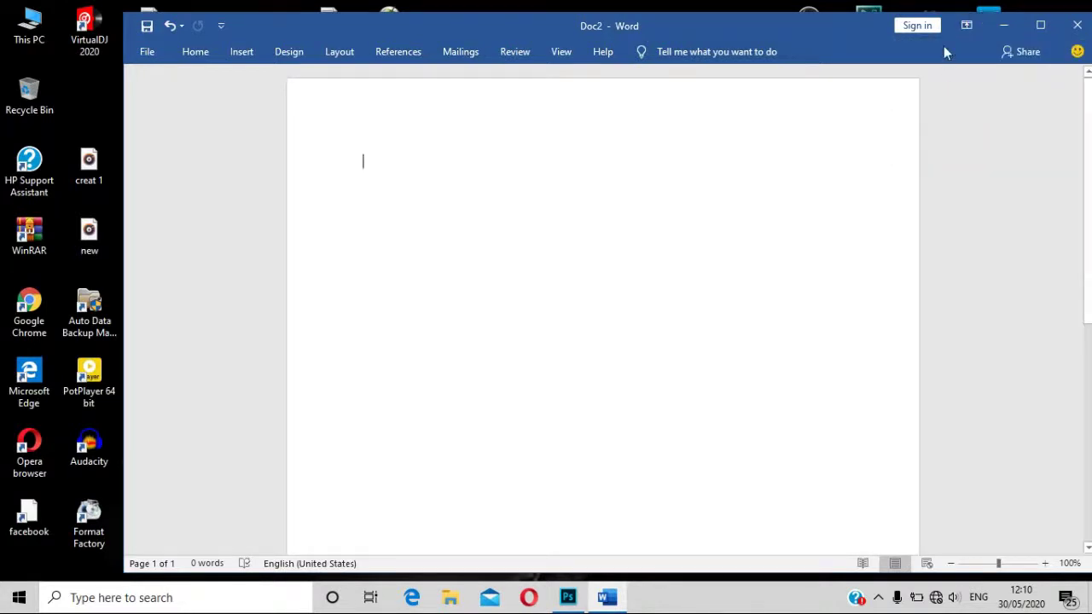
pyautogui.click(966, 26)
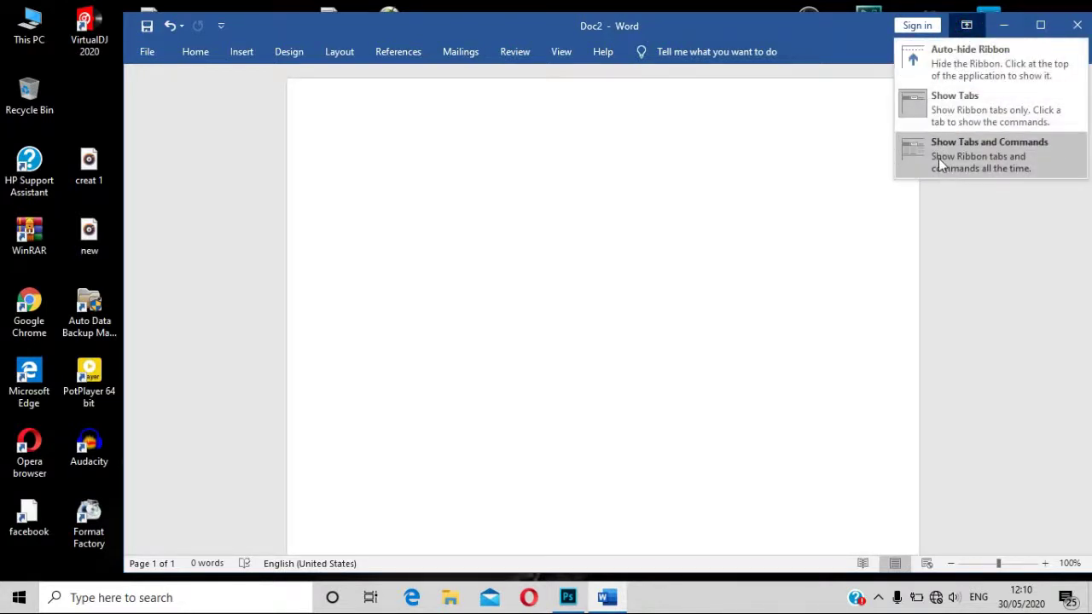
pyautogui.click(1035, 154)
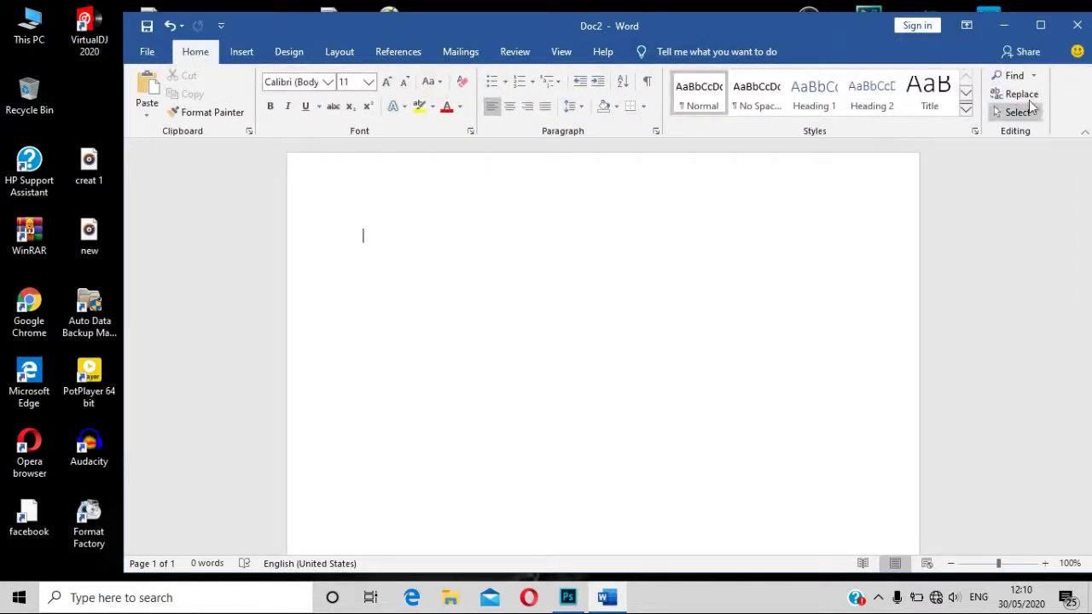
# Step: Minimize the Doc2 window and reopen it, then maximize it and restore its smaller size
pyautogui.click(1004, 31)
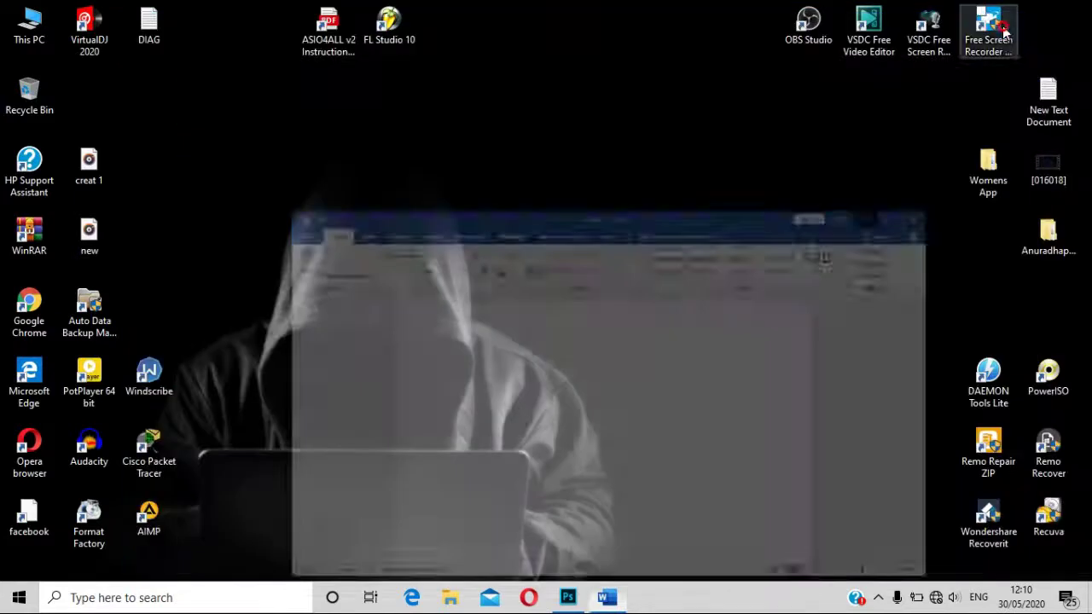
pyautogui.click(609, 599)
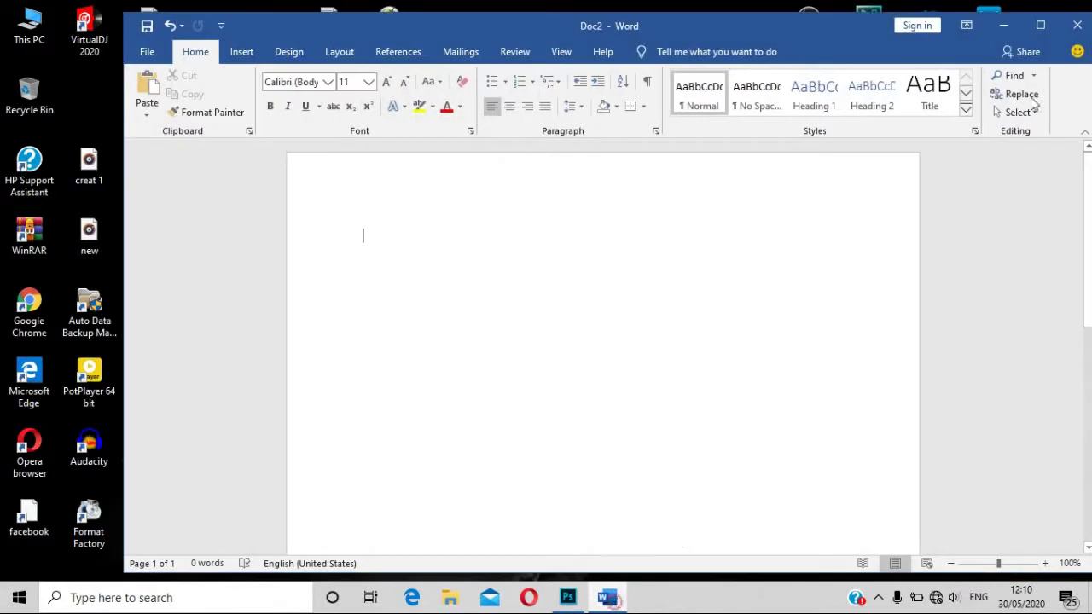
pyautogui.click(1041, 32)
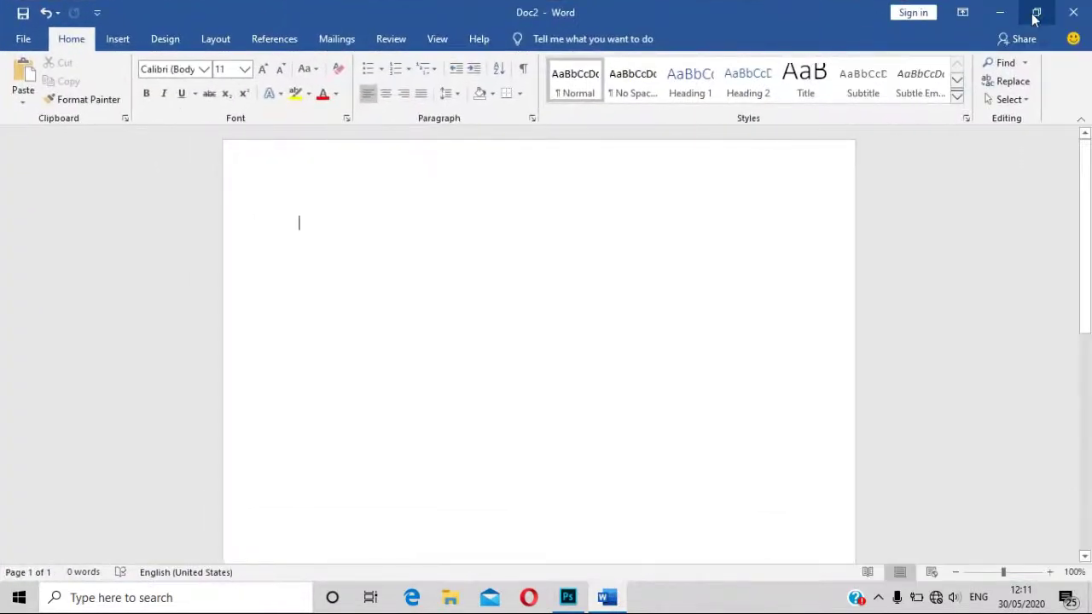
pyautogui.click(1042, 10)
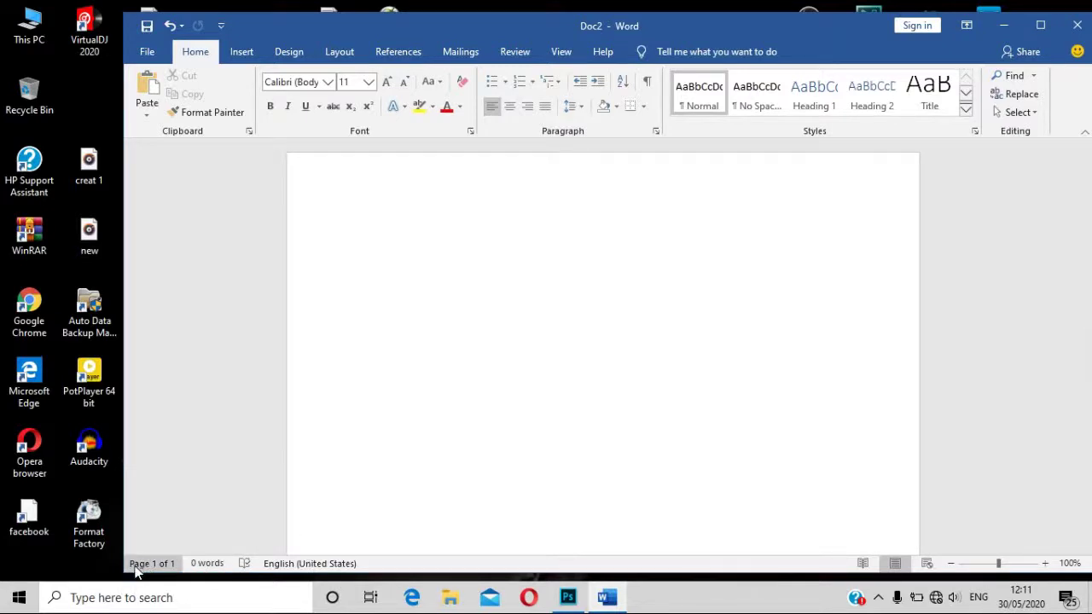
# Step: Enter "Ghfhfhjfhj tfdhfthfh hgfhfg" on the page, and select its last two words to check the word count
pyautogui.write('ghfhfjfhj')
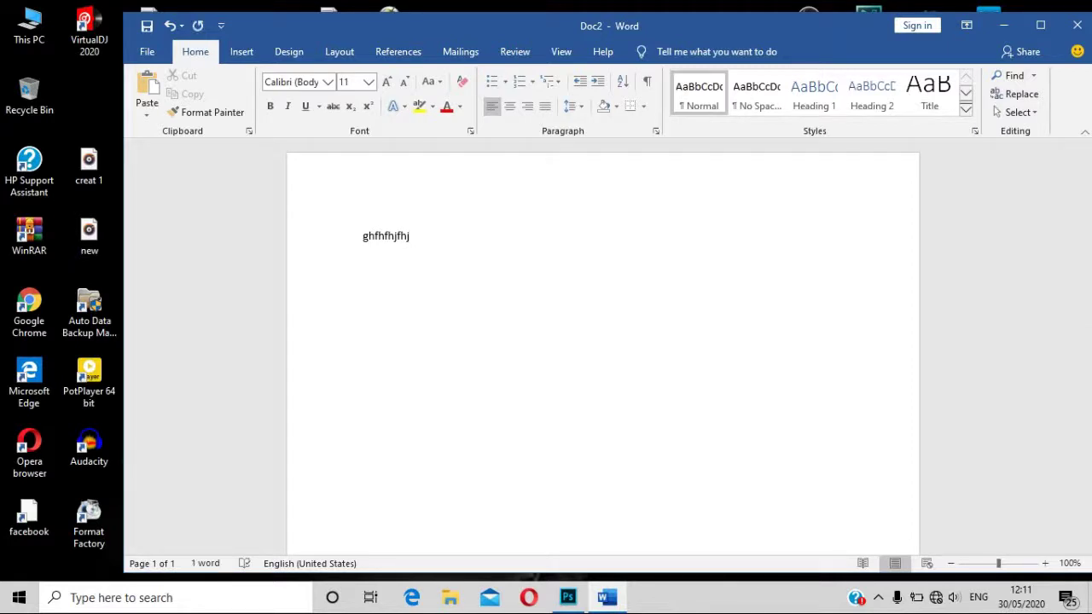
pyautogui.write(' tfdhfthfh hgfhfg')
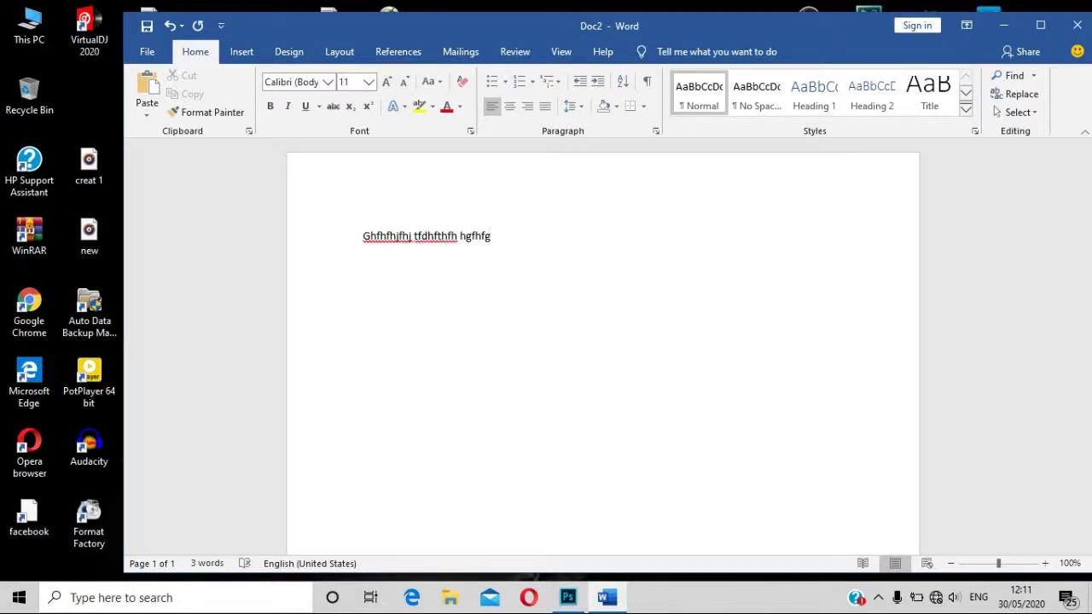
pyautogui.moveTo(500, 236); pyautogui.dragTo(421, 232)
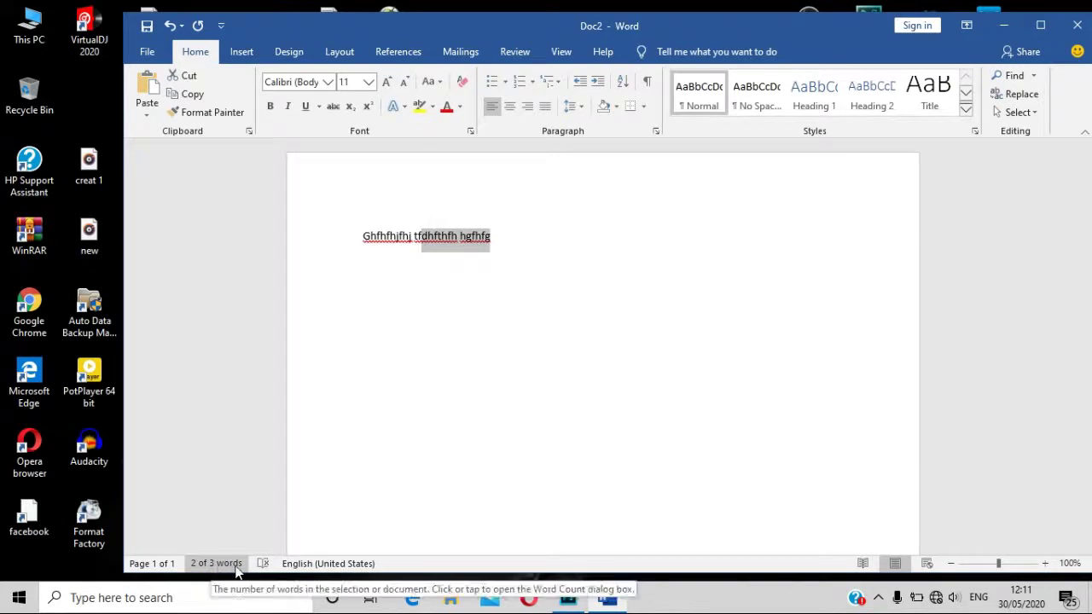
pyautogui.moveTo(554, 232); pyautogui.dragTo(414, 234)
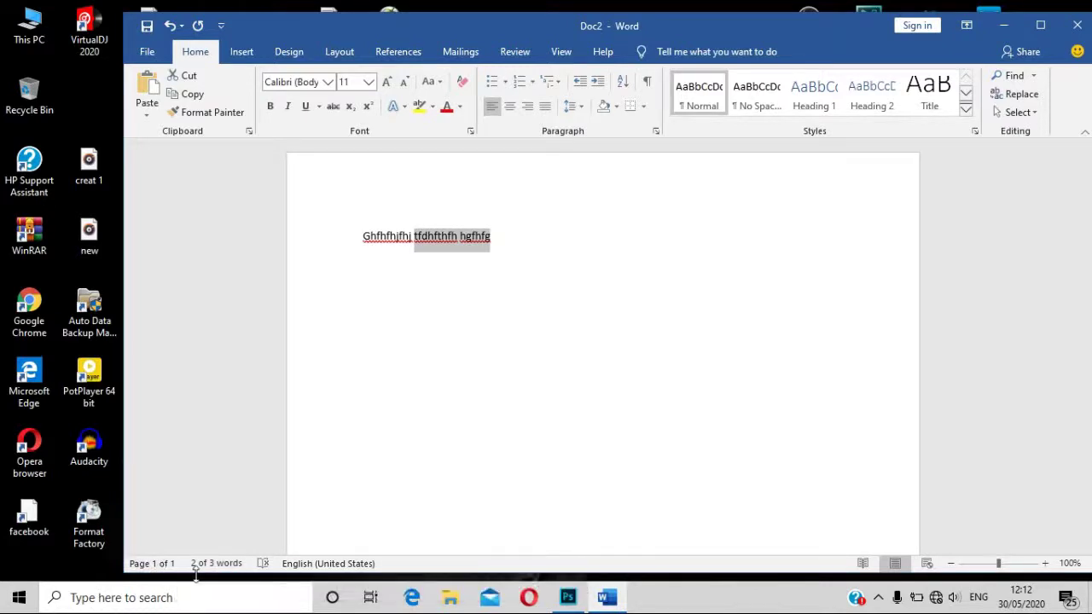
pyautogui.click(555, 236)
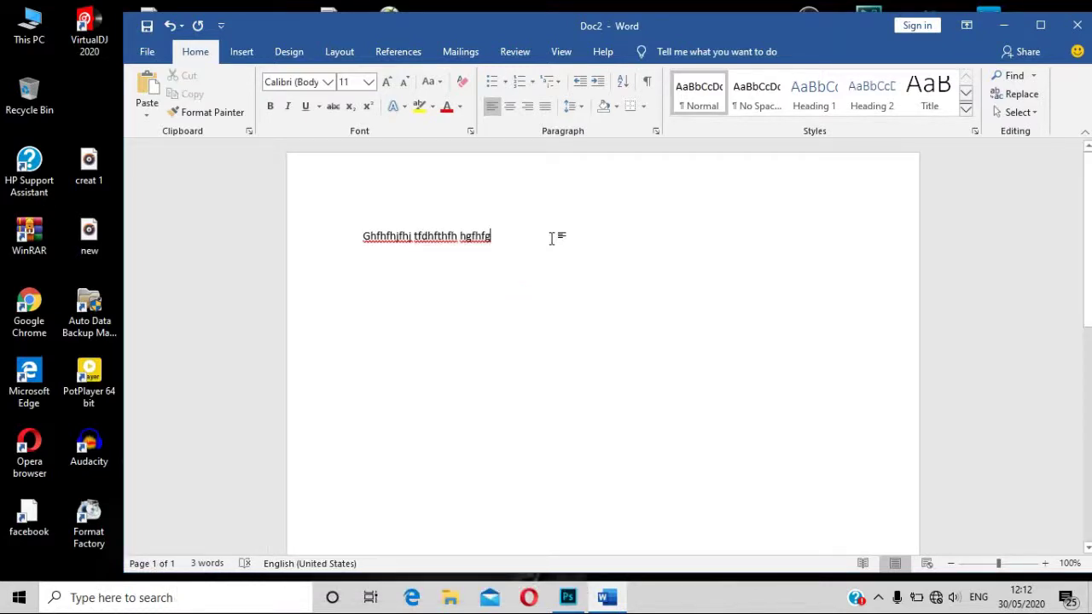
# Step: Erase all three sample words from the page
pyautogui.press('BackSpace')
pyautogui.press('BackSpace')
pyautogui.press('BackSpace')
pyautogui.press('BackSpace')
pyautogui.press('BackSpace')
pyautogui.press('BackSpace')
pyautogui.press('BackSpace')
pyautogui.press('BackSpace')
pyautogui.press('BackSpace')
pyautogui.press('BackSpace')
pyautogui.press('BackSpace')
pyautogui.press('BackSpace')
pyautogui.press('BackSpace')
pyautogui.press('BackSpace')
pyautogui.press('BackSpace')
pyautogui.press('BackSpace')
pyautogui.press('BackSpace')
pyautogui.press('BackSpace')
pyautogui.press('BackSpace')
pyautogui.press('BackSpace')
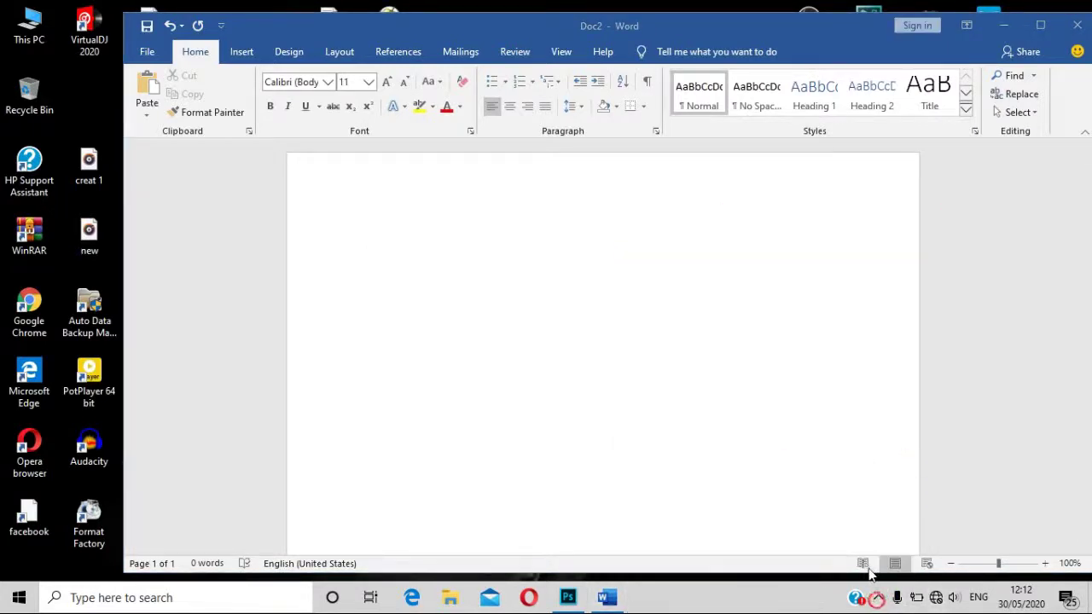
# Step: View the document in Read Mode, and return to Print Layout at the start of the page
pyautogui.click(865, 567)
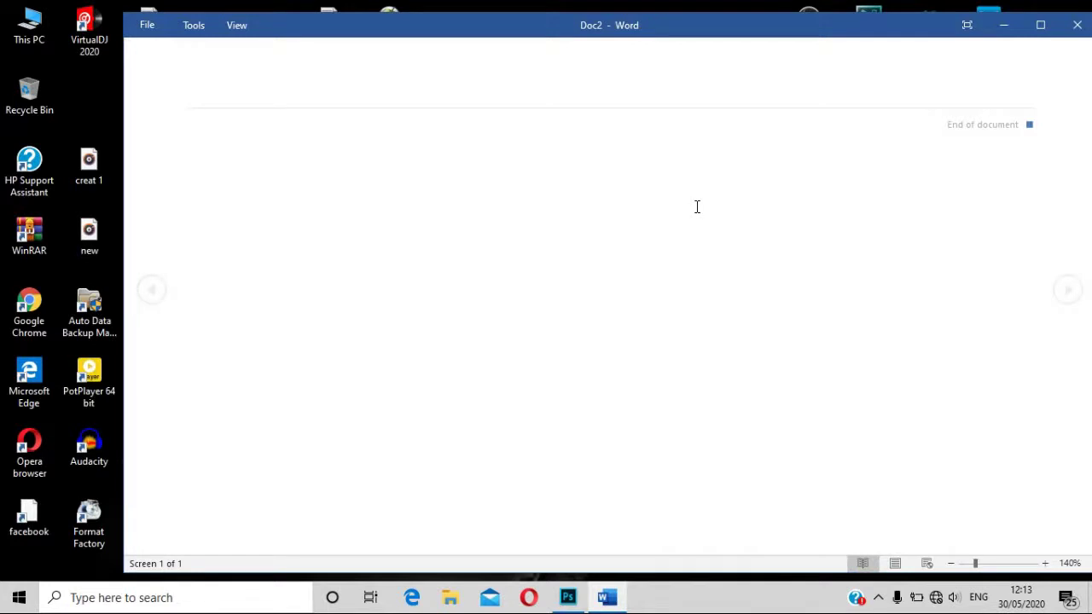
pyautogui.click(892, 562)
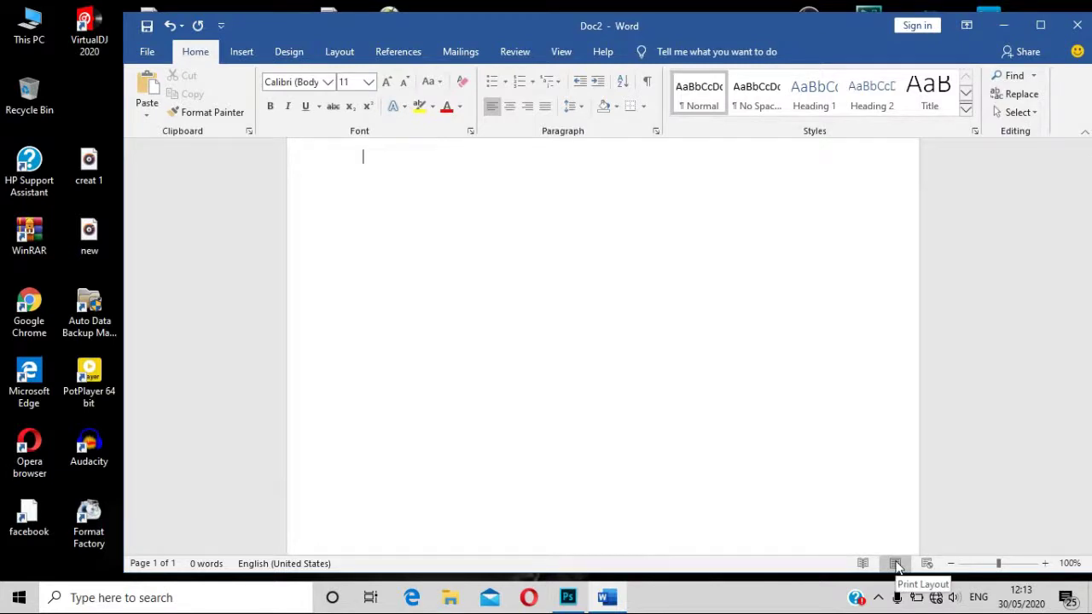
pyautogui.scroll(2, 785, 390)
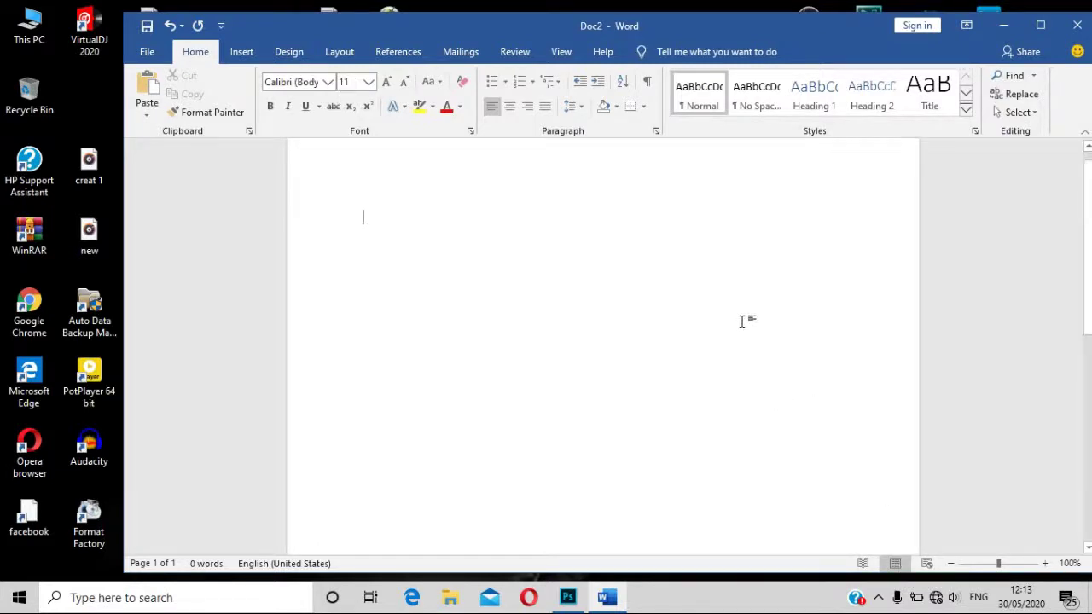
pyautogui.scroll(1, 754, 390)
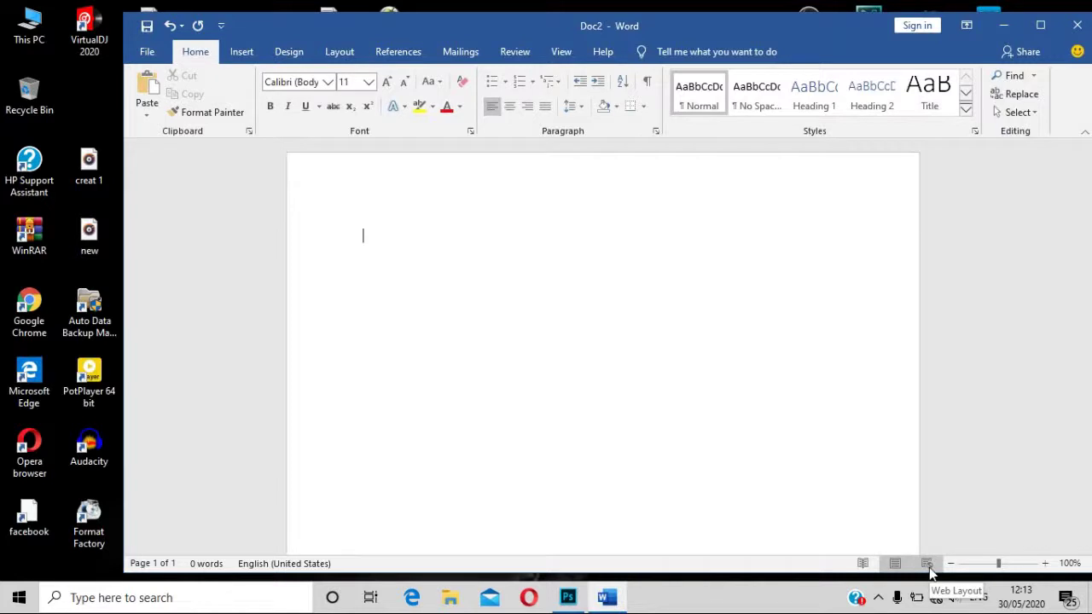
# Step: View the document in Web Layout with the window maximized, and restore the window to its smaller size
pyautogui.click(927, 565)
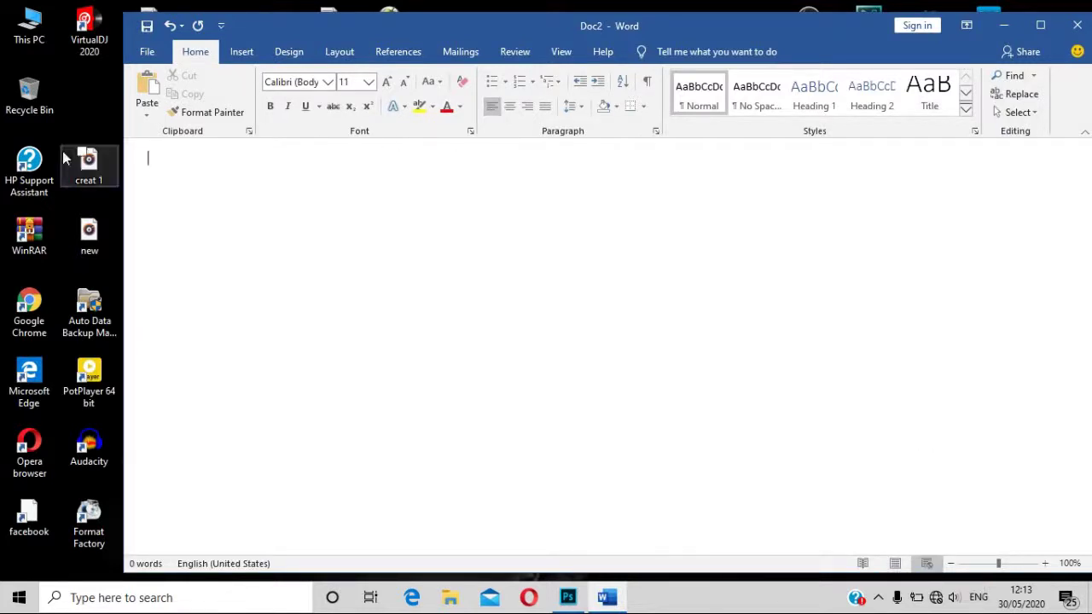
pyautogui.click(1041, 25)
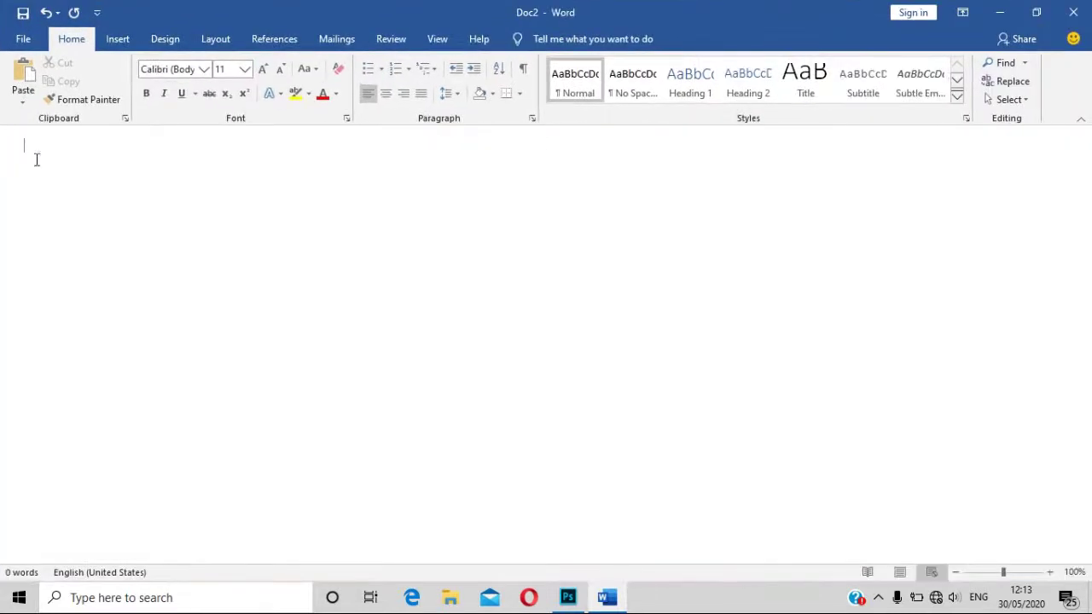
pyautogui.click(1037, 12)
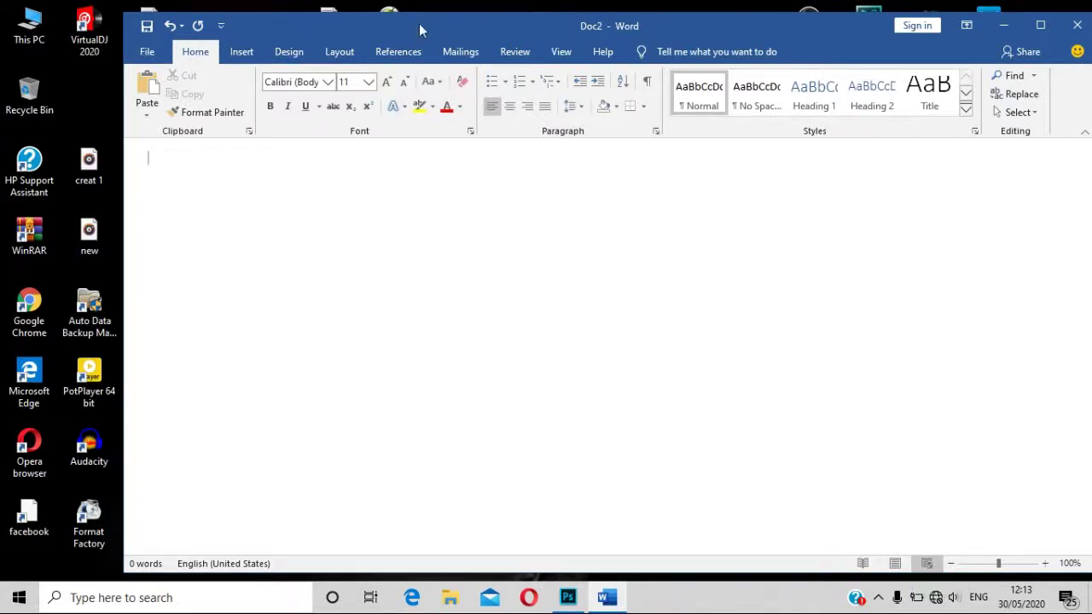
# Step: Return the document to Print Layout, and zoom the page out to 32%
pyautogui.click(896, 563)
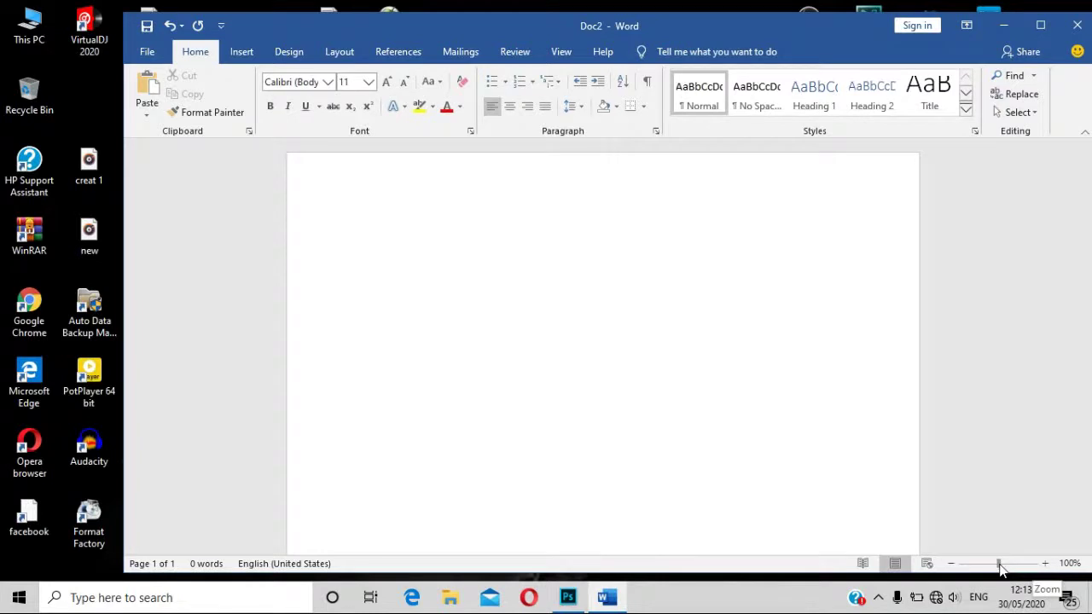
pyautogui.moveTo(999, 567); pyautogui.dragTo(971, 569)
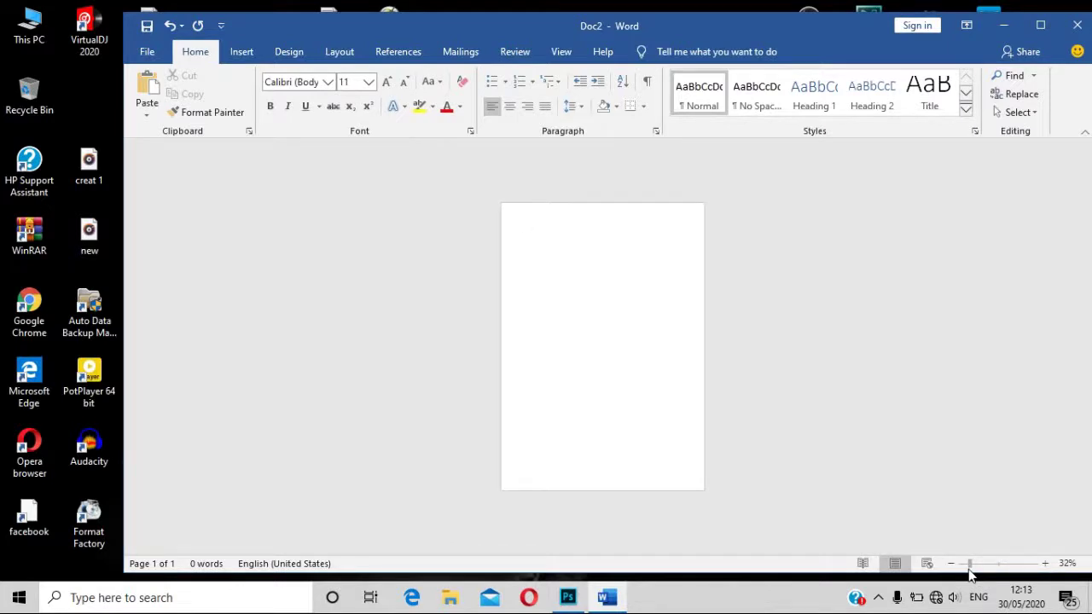
# Step: Zoom the page in to 100%, show its beginning, and reposition the Word window on the desktop
pyautogui.moveTo(970, 569)
pyautogui.mouseDown()
pyautogui.moveTo(1008, 569)
pyautogui.moveTo(974, 569)
pyautogui.mouseUp()
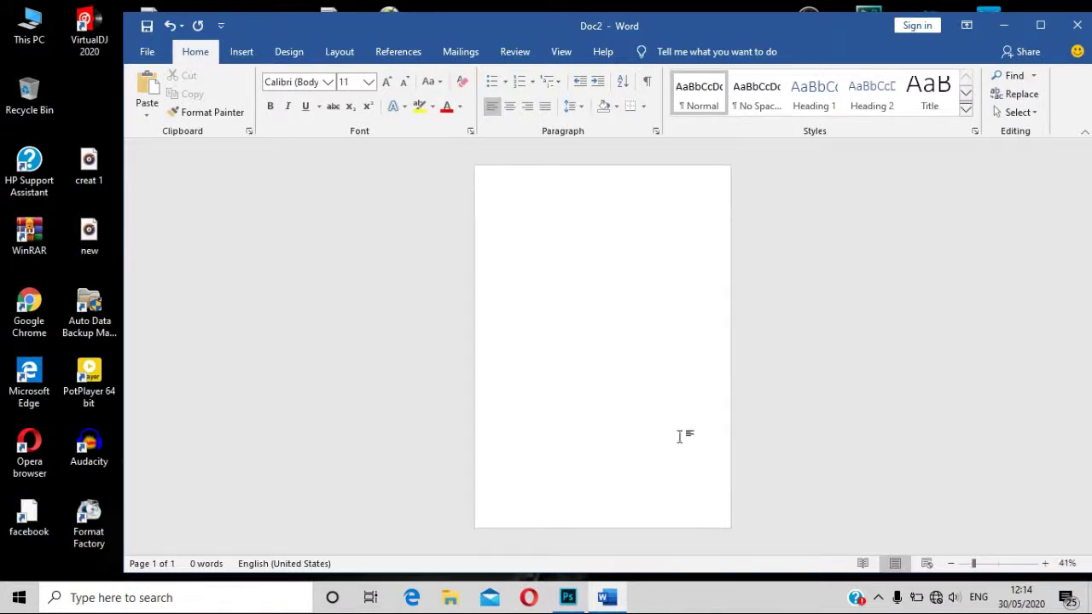
pyautogui.moveTo(974, 570); pyautogui.dragTo(999, 568)
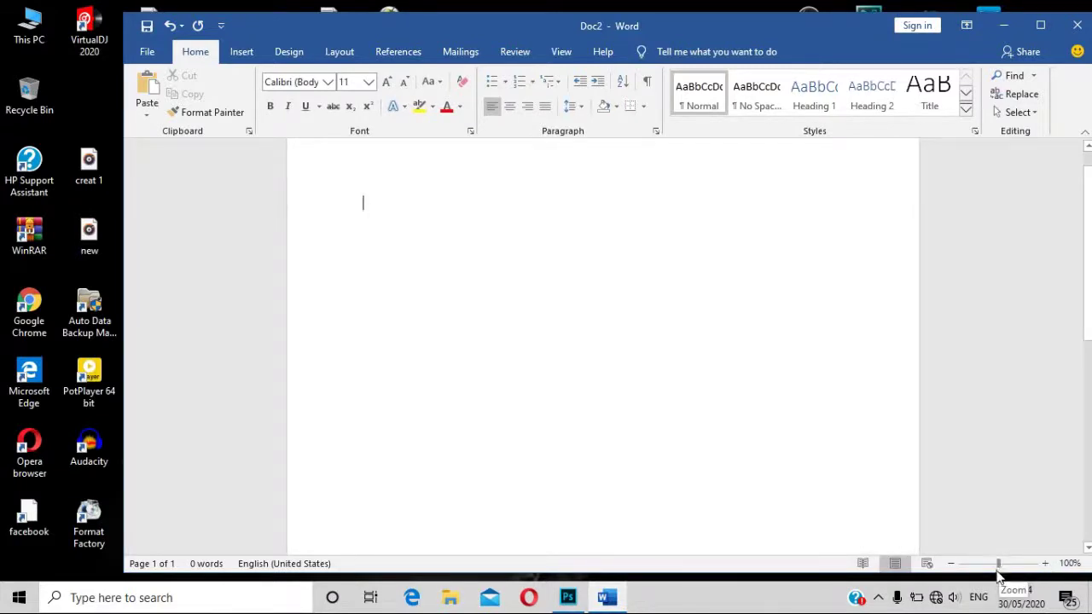
pyautogui.scroll(2, 690, 466)
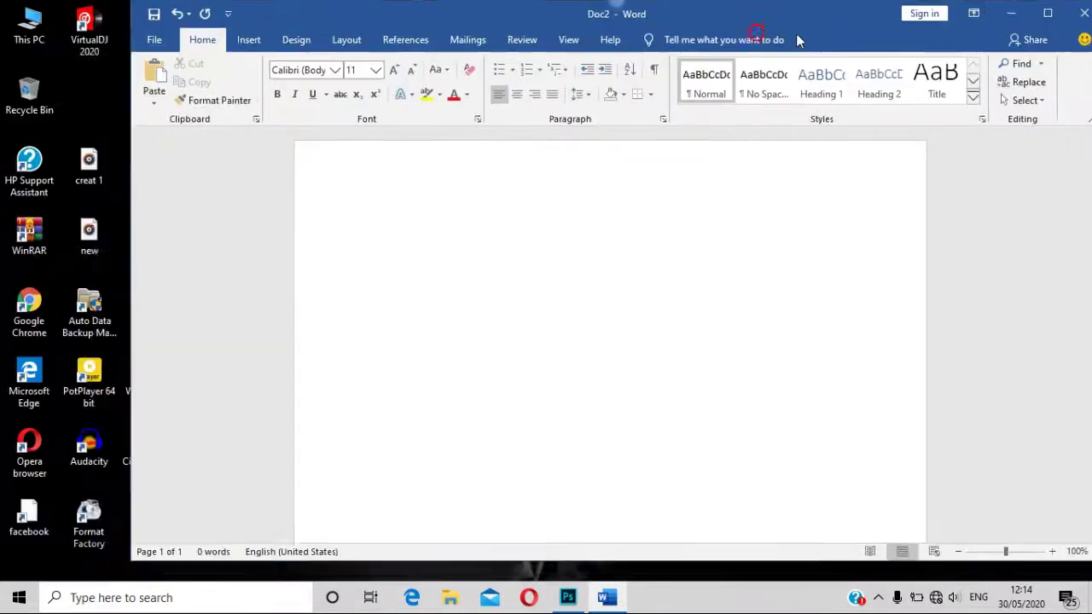
pyautogui.moveTo(755, 34)
pyautogui.mouseDown()
pyautogui.moveTo(717, 81)
pyautogui.moveTo(720, 32)
pyautogui.moveTo(736, 29)
pyautogui.mouseUp()
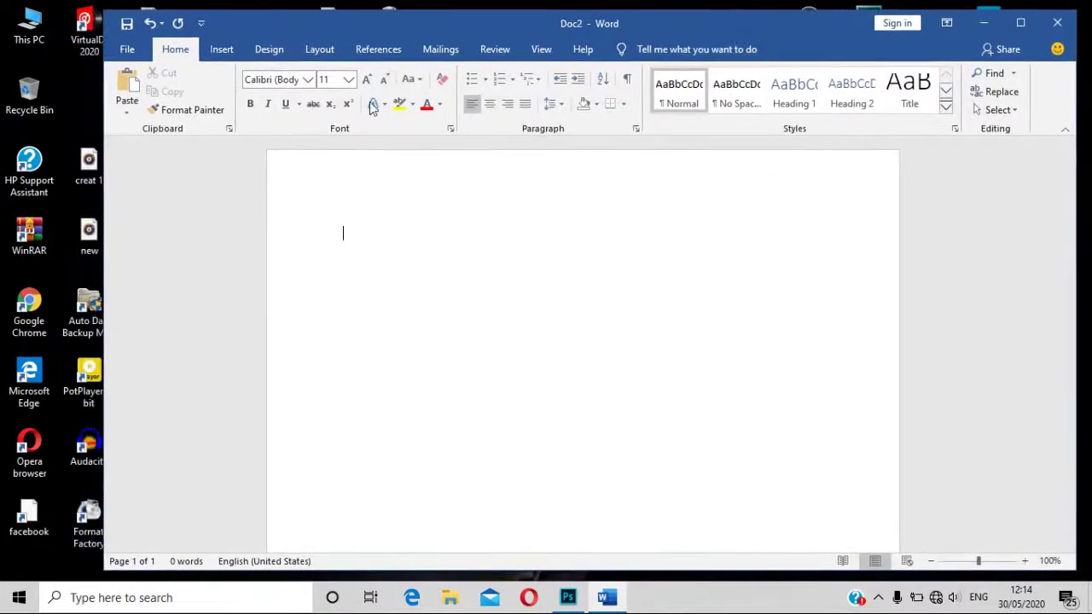
# Step: Examine the Insert, Design, Layout and References command sets of the ribbon, and return to the Home commands
pyautogui.click(221, 49)
pyautogui.click(175, 49)
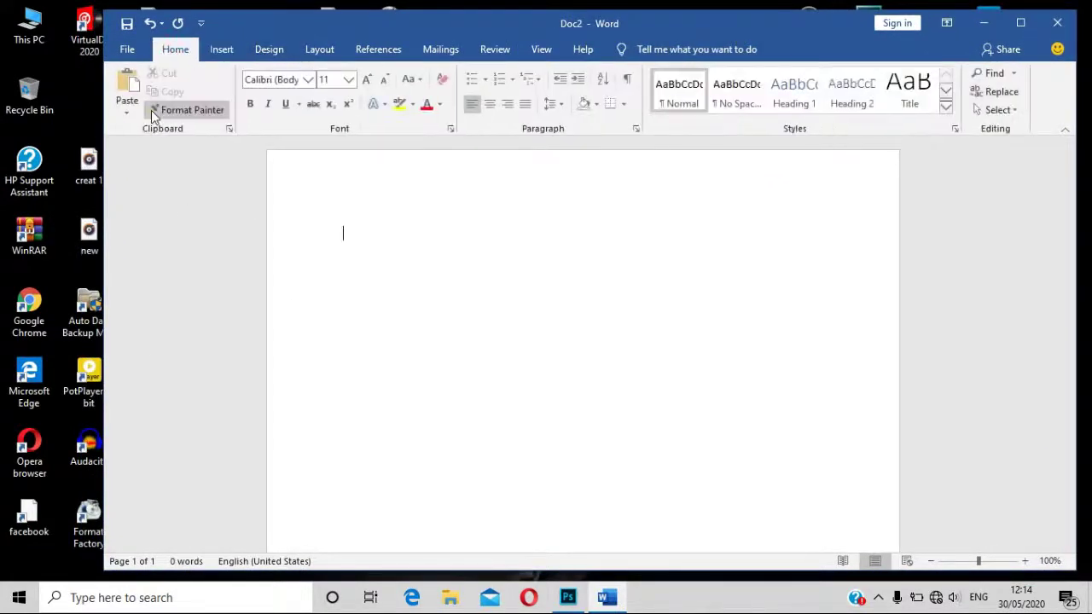
pyautogui.click(219, 49)
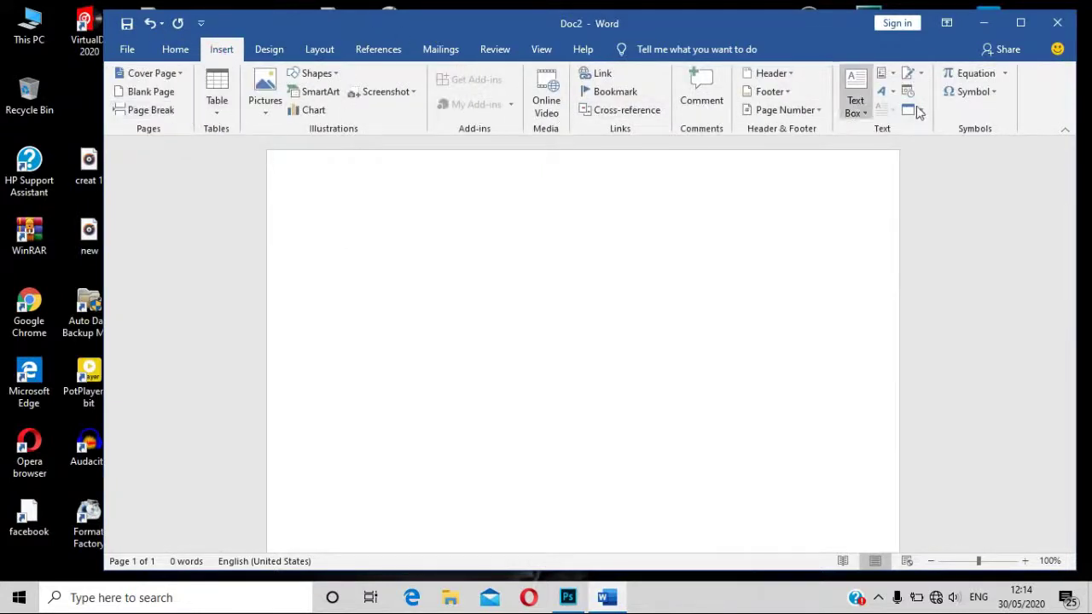
pyautogui.click(267, 49)
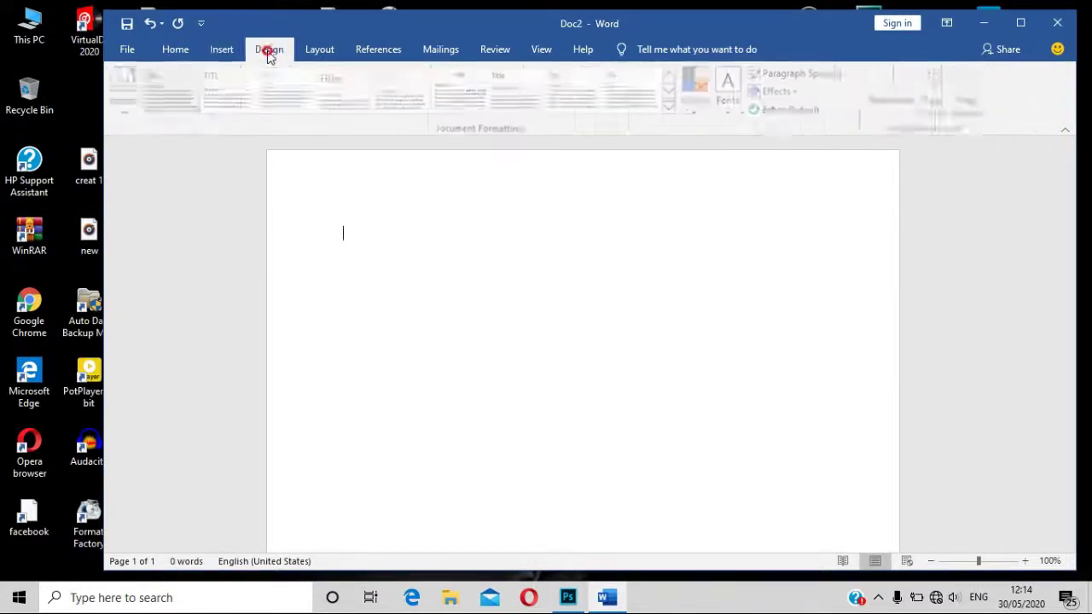
pyautogui.click(320, 51)
pyautogui.click(381, 49)
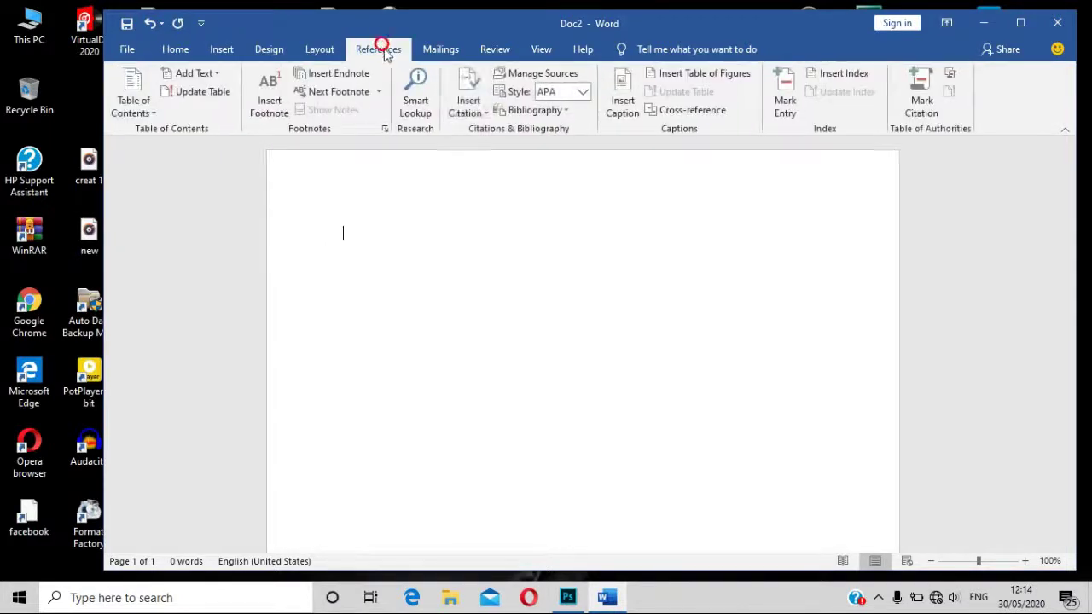
pyautogui.click(173, 51)
pyautogui.click(218, 52)
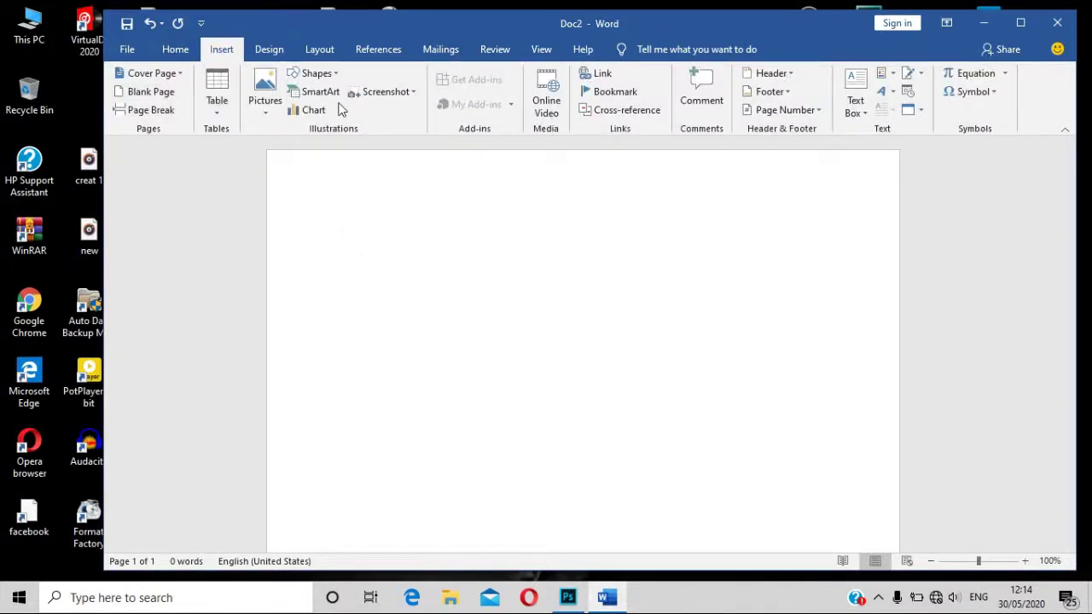
pyautogui.click(174, 50)
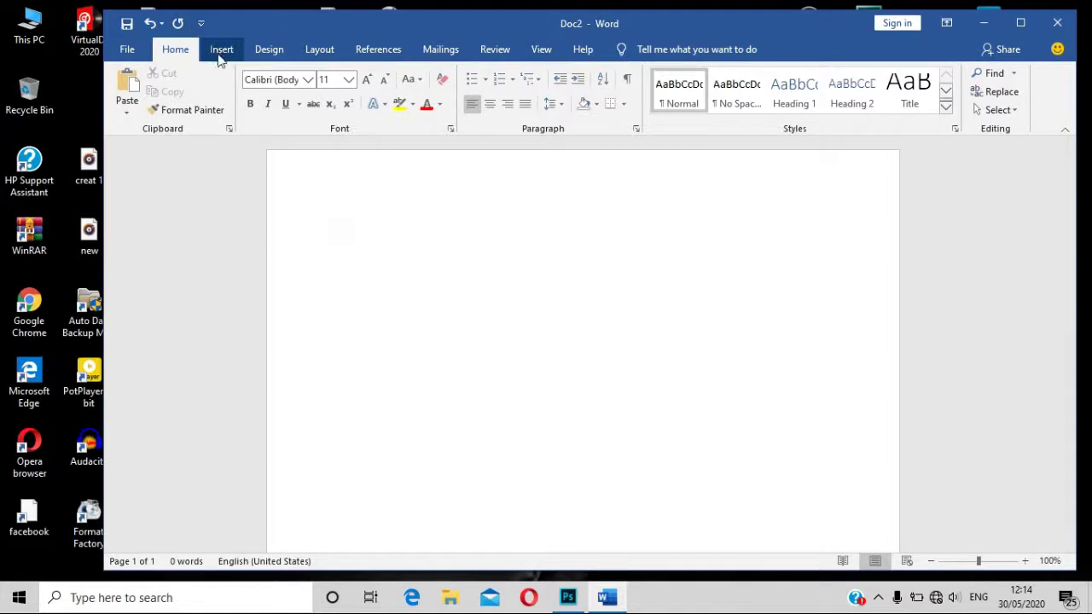
pyautogui.moveTo(284, 28); pyautogui.dragTo(297, 29)
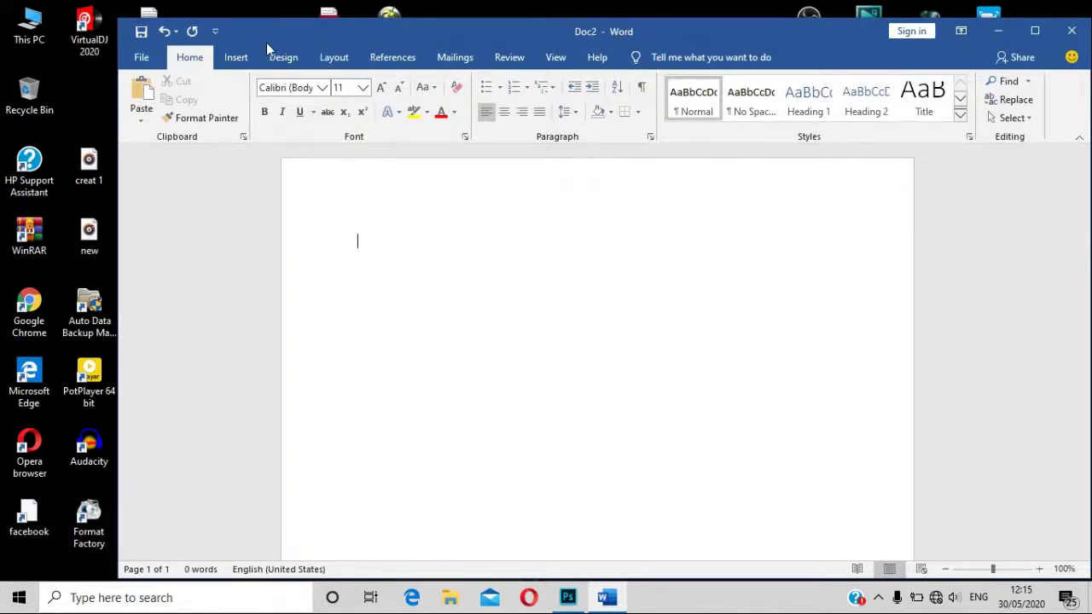
# Step: View the New, Open and Info file pages in turn
pyautogui.click(143, 57)
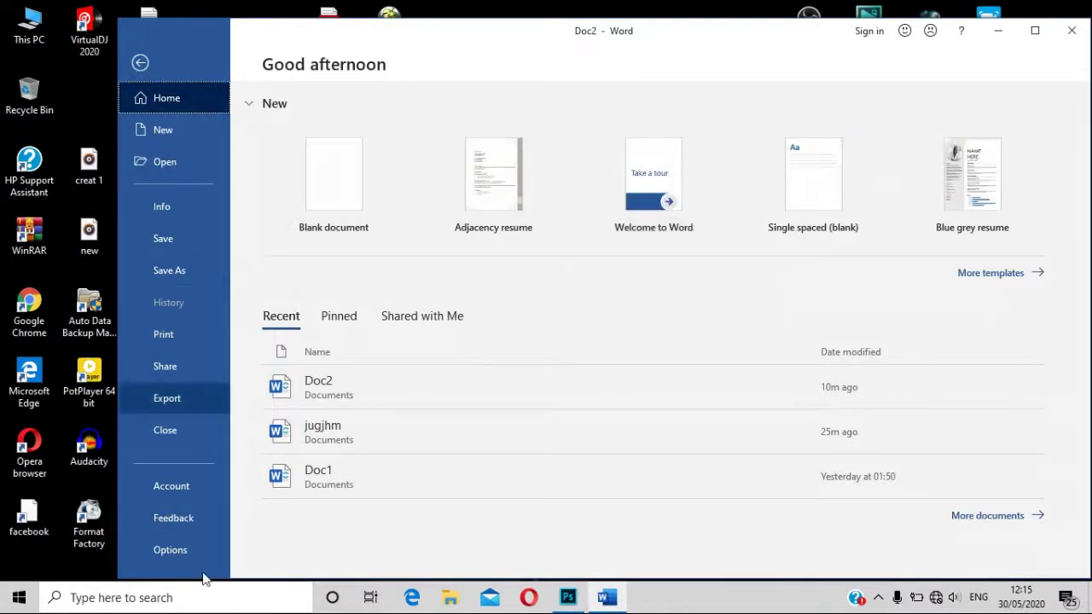
pyautogui.click(163, 130)
pyautogui.click(164, 162)
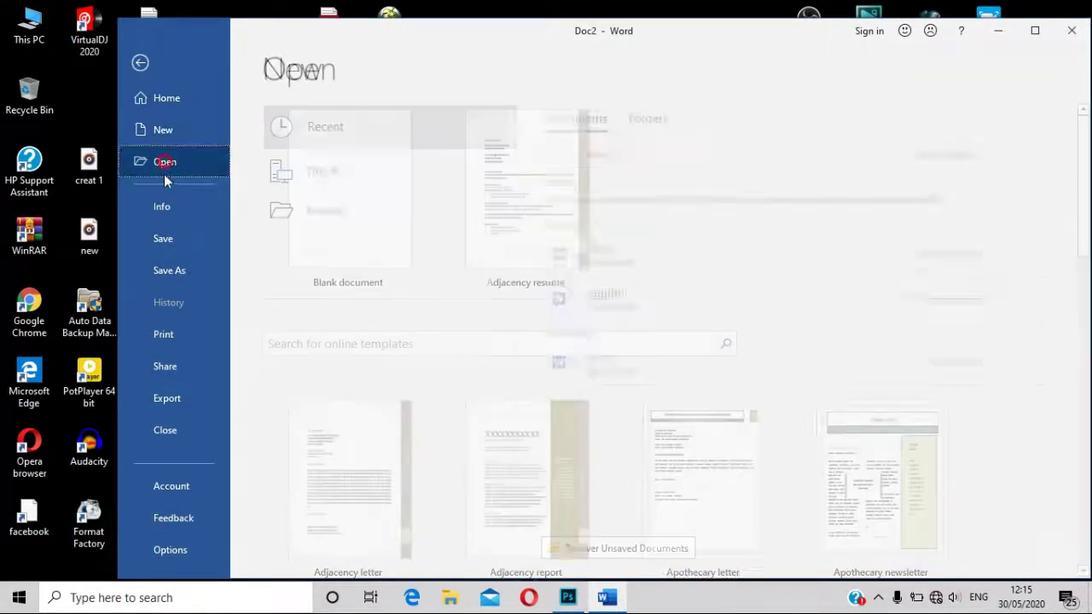
pyautogui.click(163, 206)
pyautogui.click(165, 239)
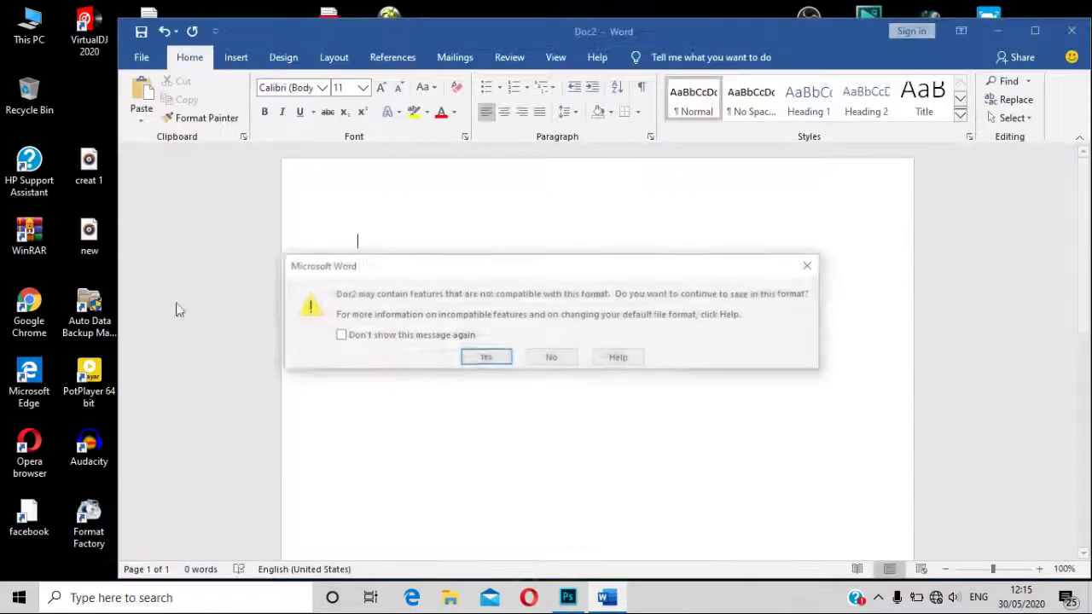
pyautogui.click(550, 357)
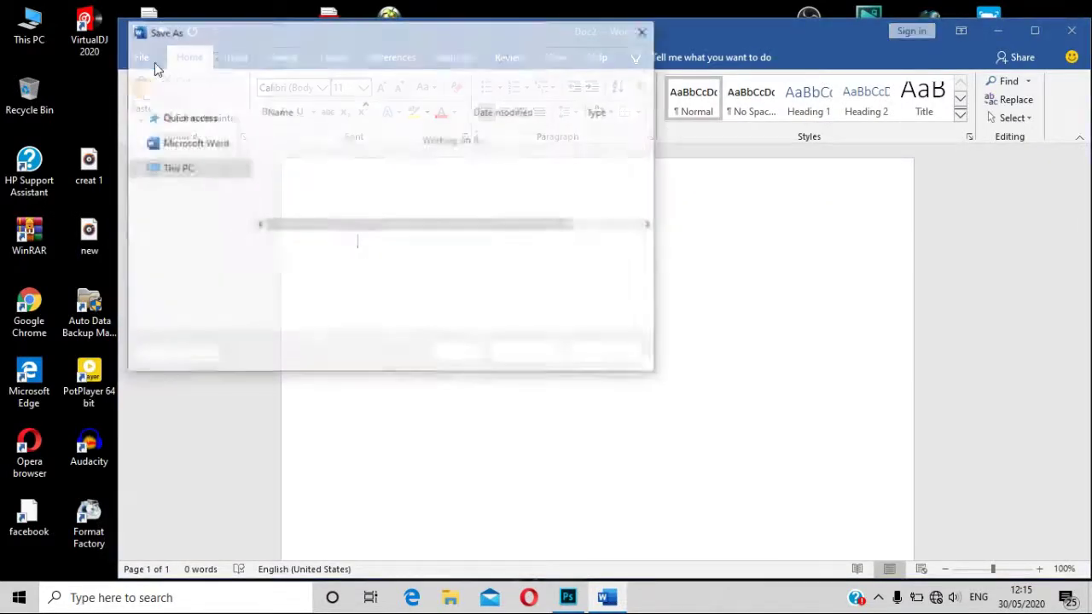
pyautogui.click(644, 33)
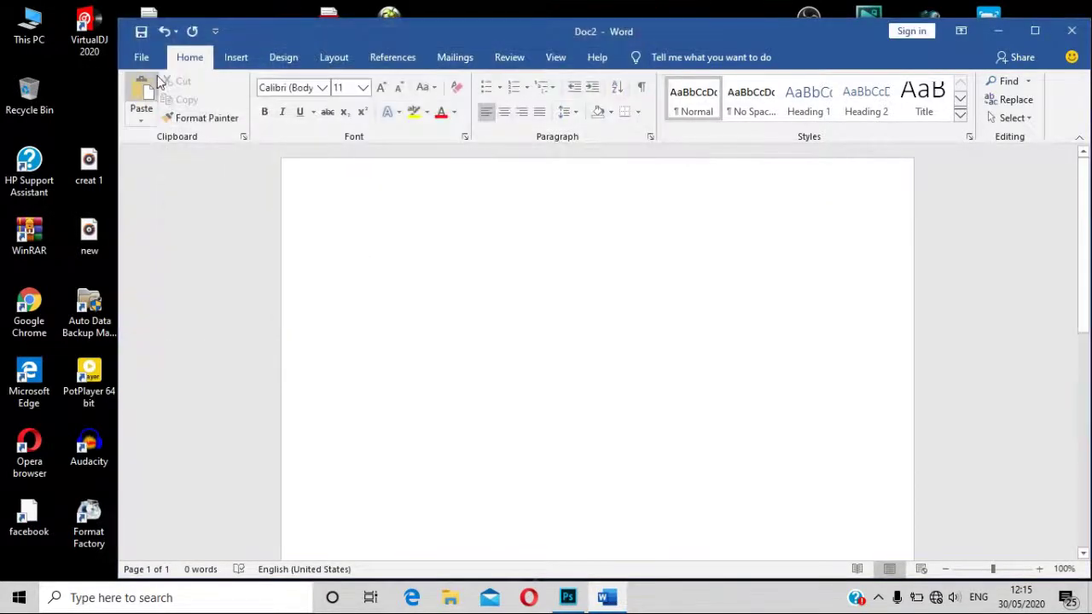
# Step: View the file start page with its templates and recent documents, return to the document, and shift the window slightly
pyautogui.click(141, 57)
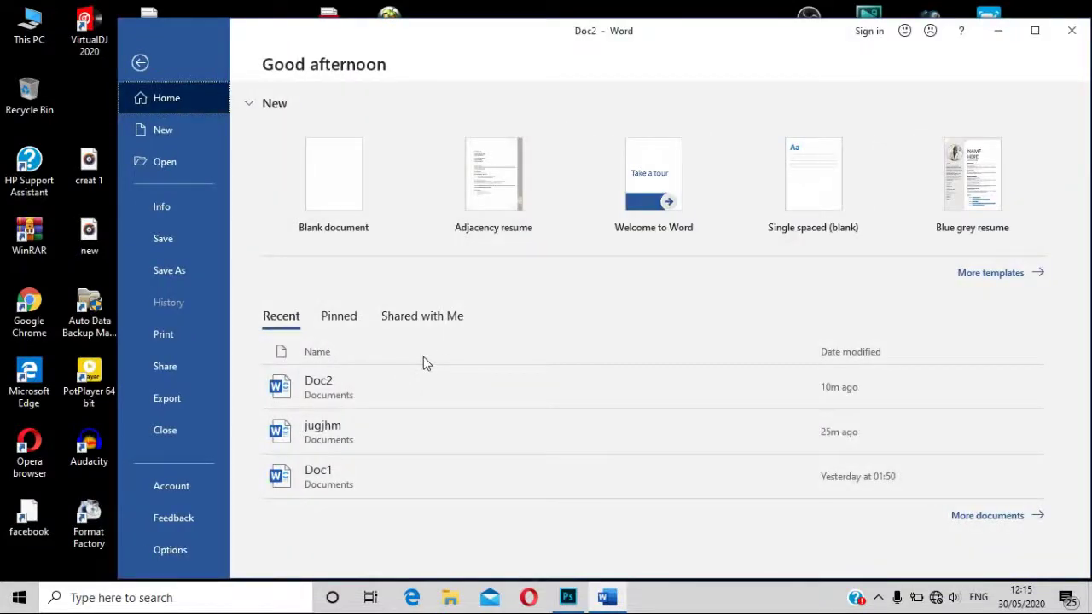
pyautogui.click(140, 63)
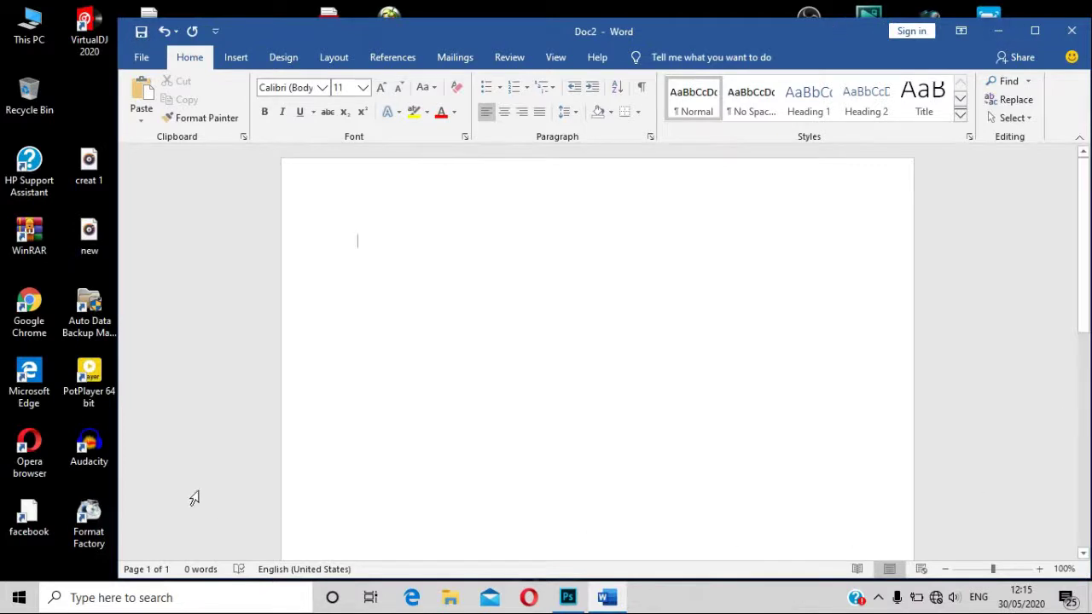
pyautogui.moveTo(489, 34)
pyautogui.mouseDown()
pyautogui.moveTo(478, 15)
pyautogui.moveTo(478, 28)
pyautogui.mouseUp()
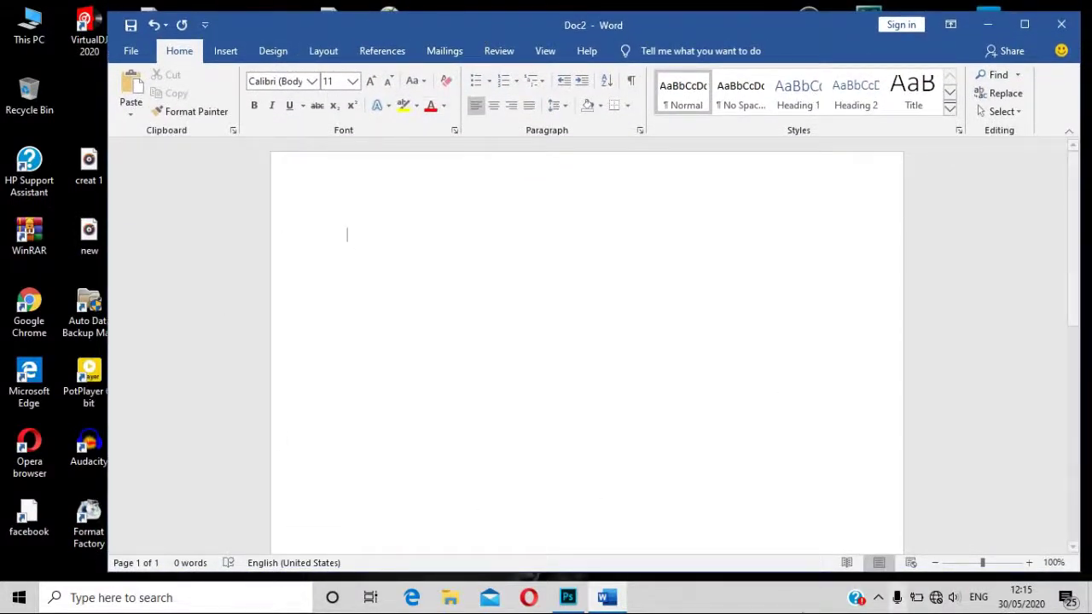